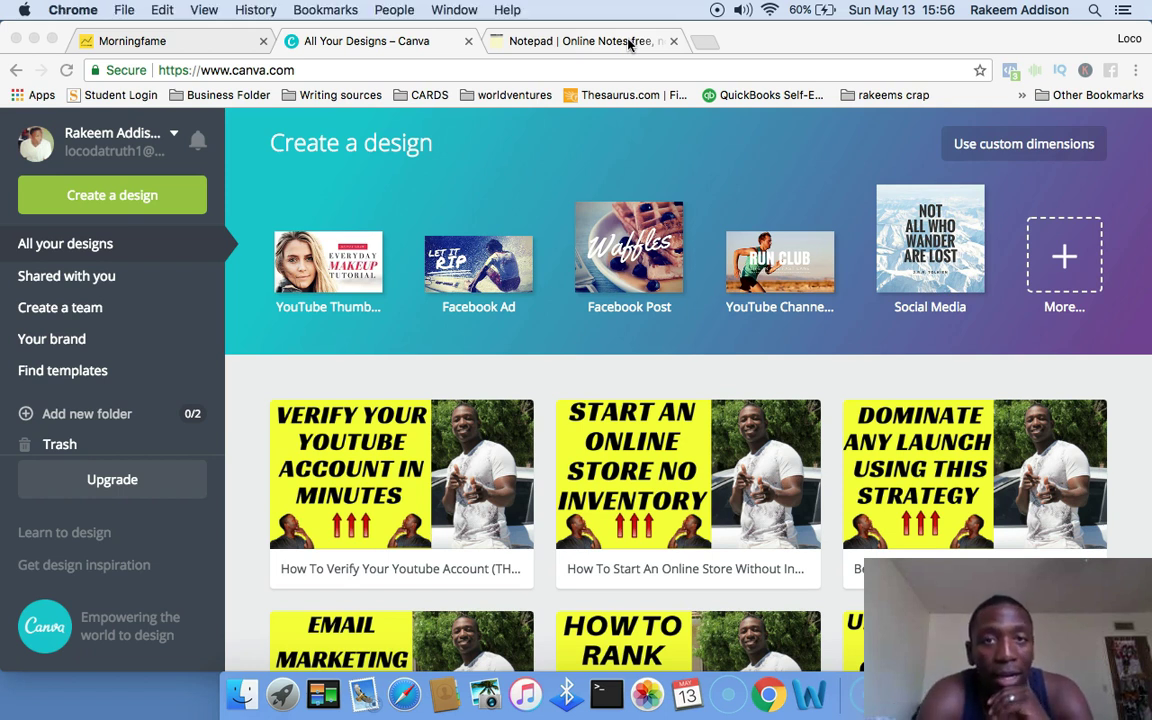
# - Read the custom YouTube thumbnail tips in the online notepad and return to the Canva designs page
pyautogui.click(630, 41)
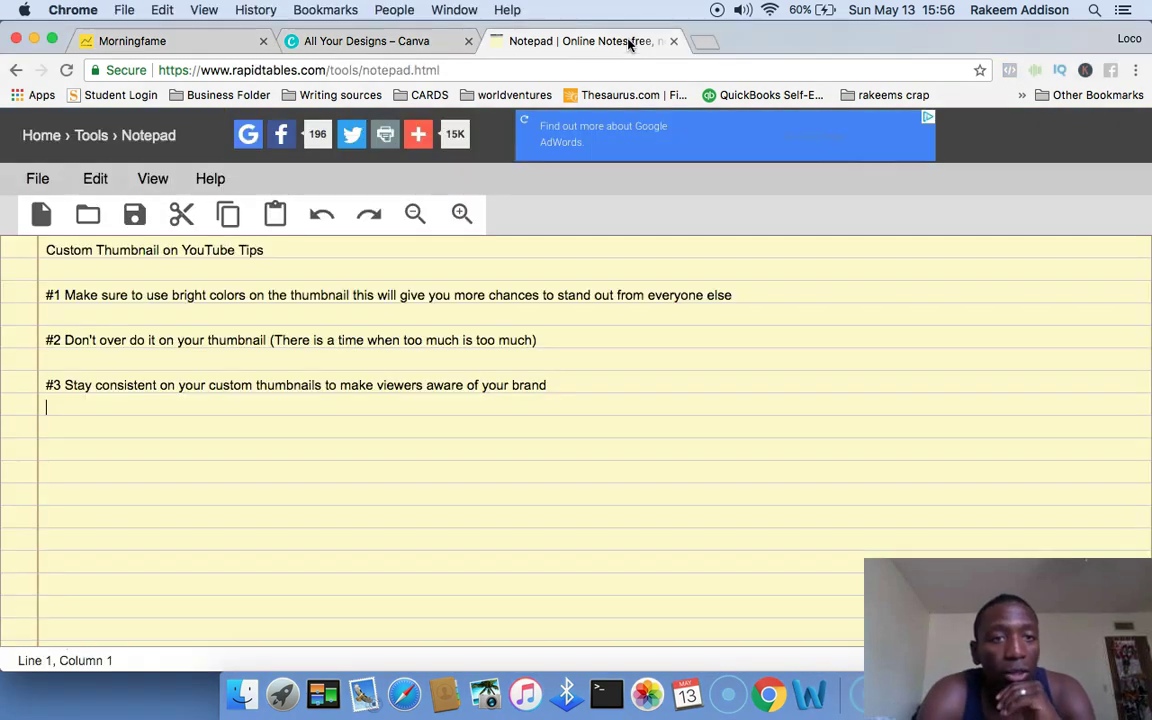
pyautogui.click(347, 272)
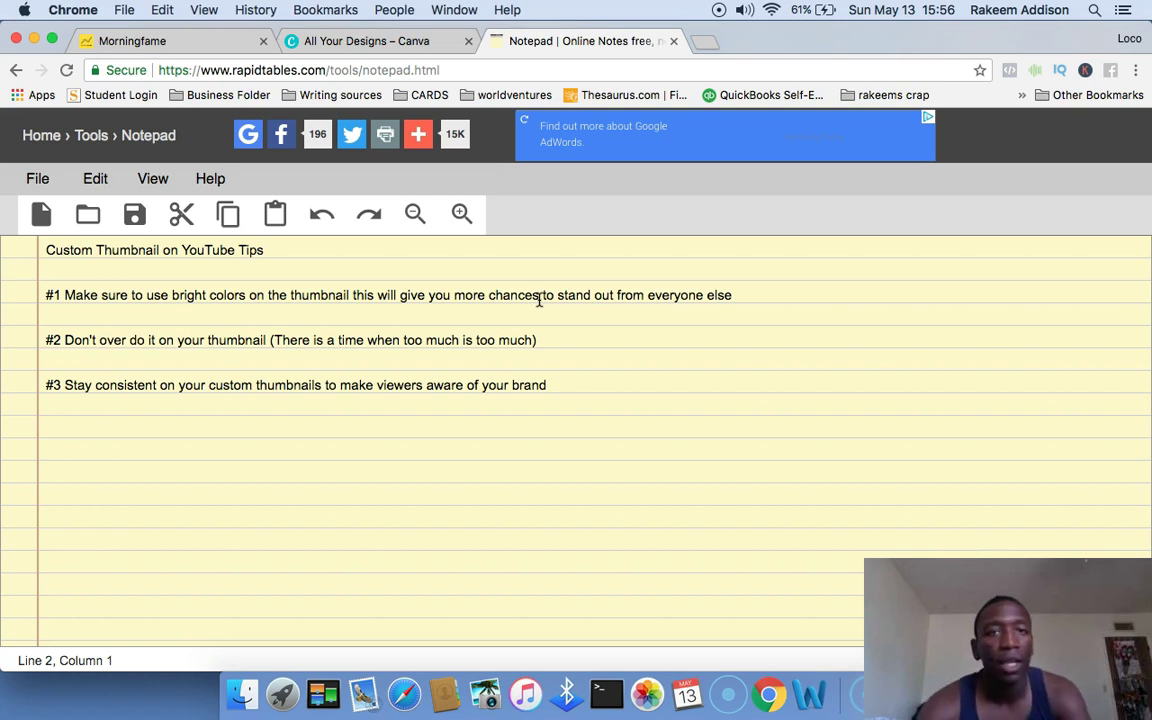
pyautogui.click(355, 41)
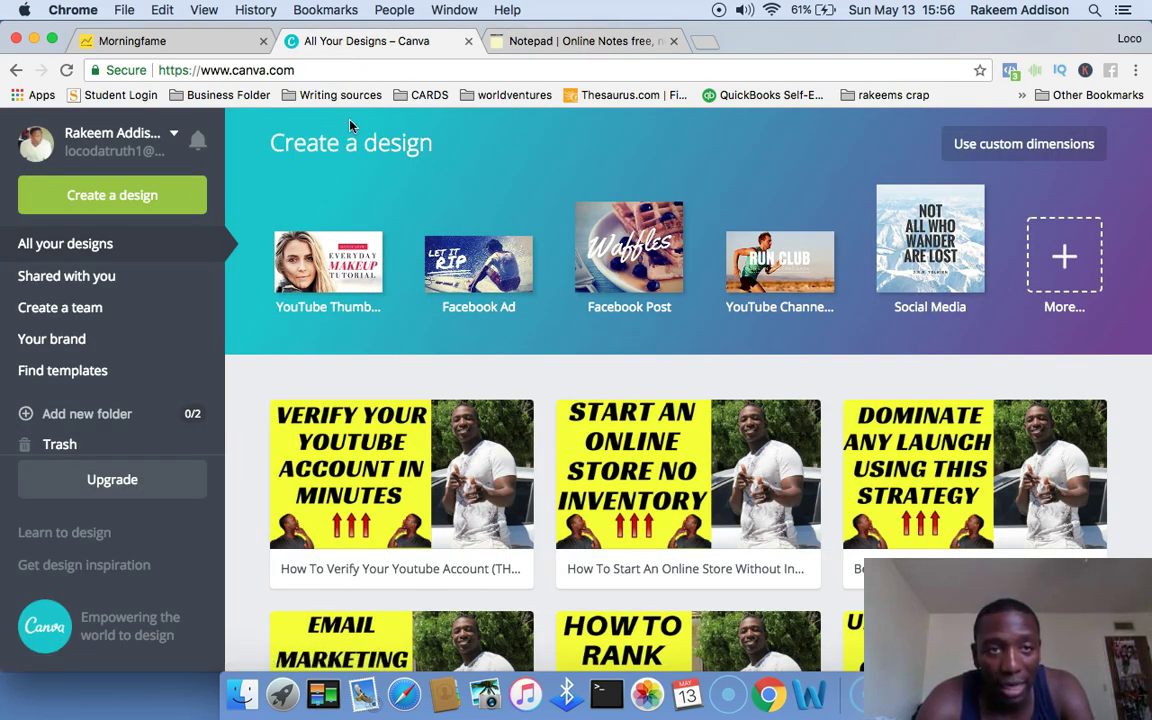
pyautogui.click(292, 66)
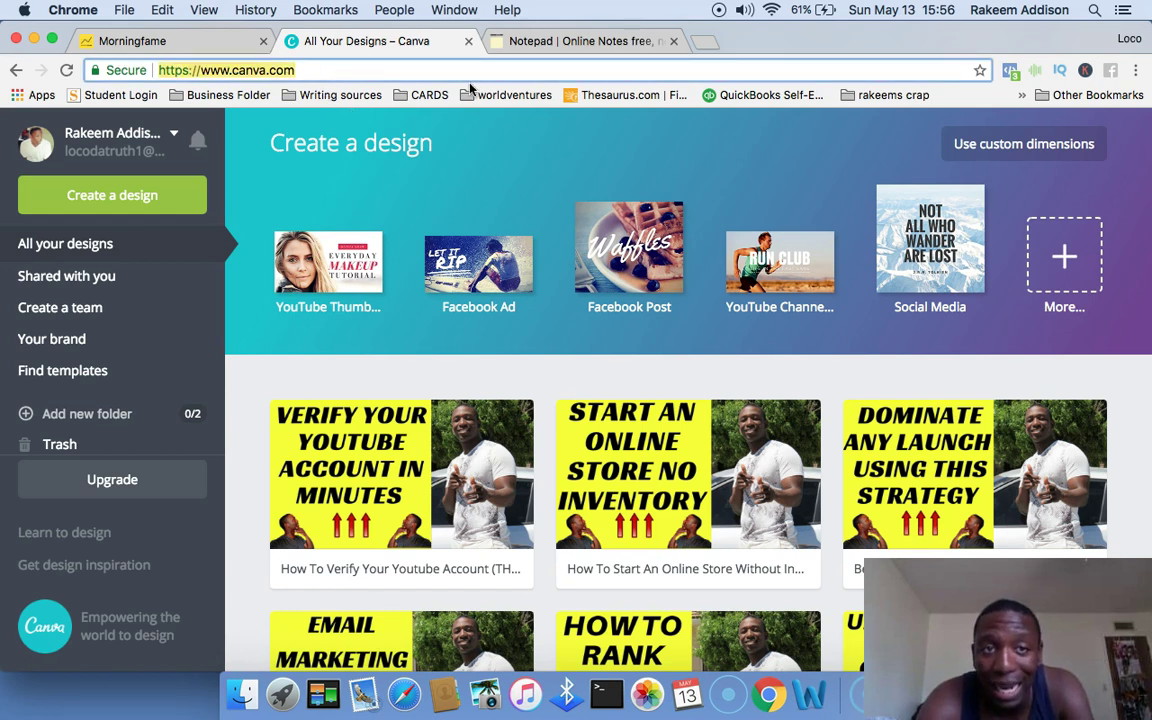
pyautogui.click(588, 157)
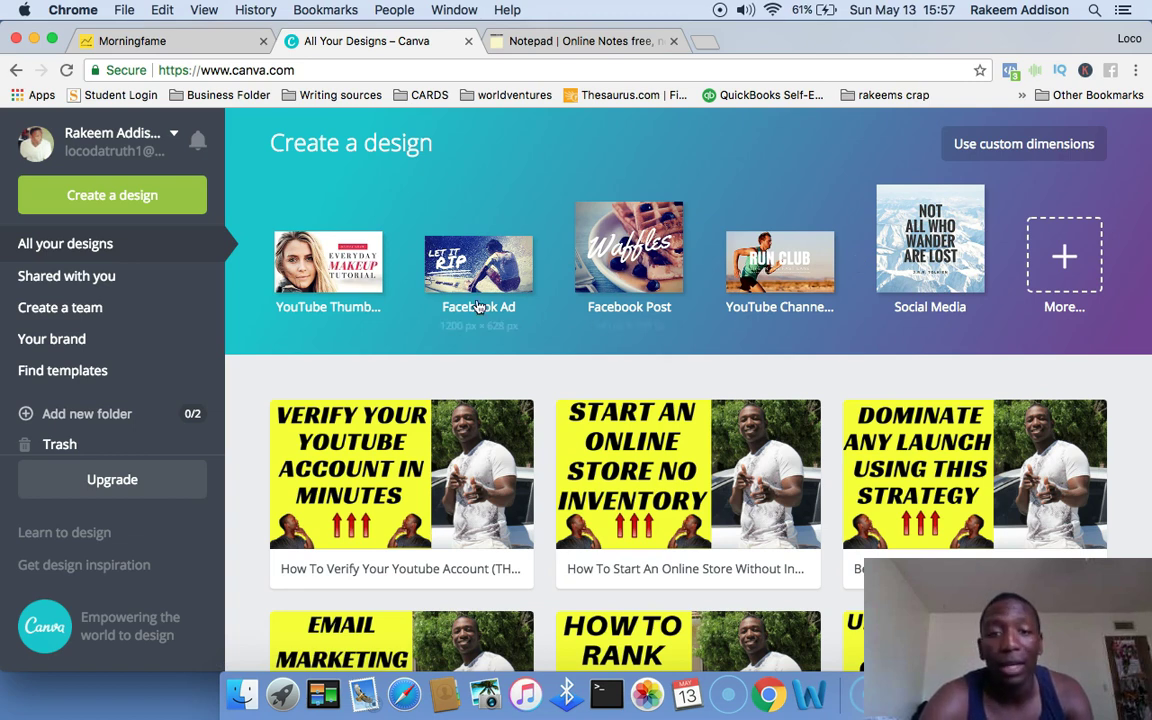
# - Look through the saved thumbnail designs in Canva, from the newest to the older ones, comparing their colors and layouts
pyautogui.scroll(-2, 655, 260)
pyautogui.scroll(-2, 655, 255)
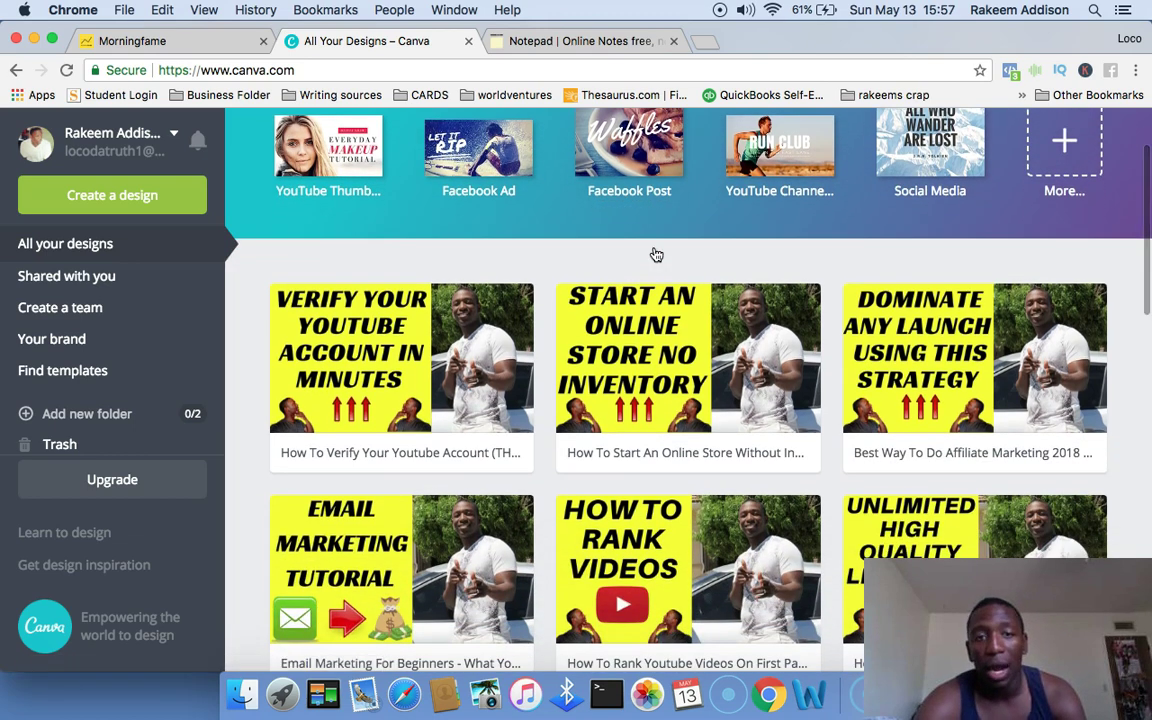
pyautogui.scroll(-3, 653, 257)
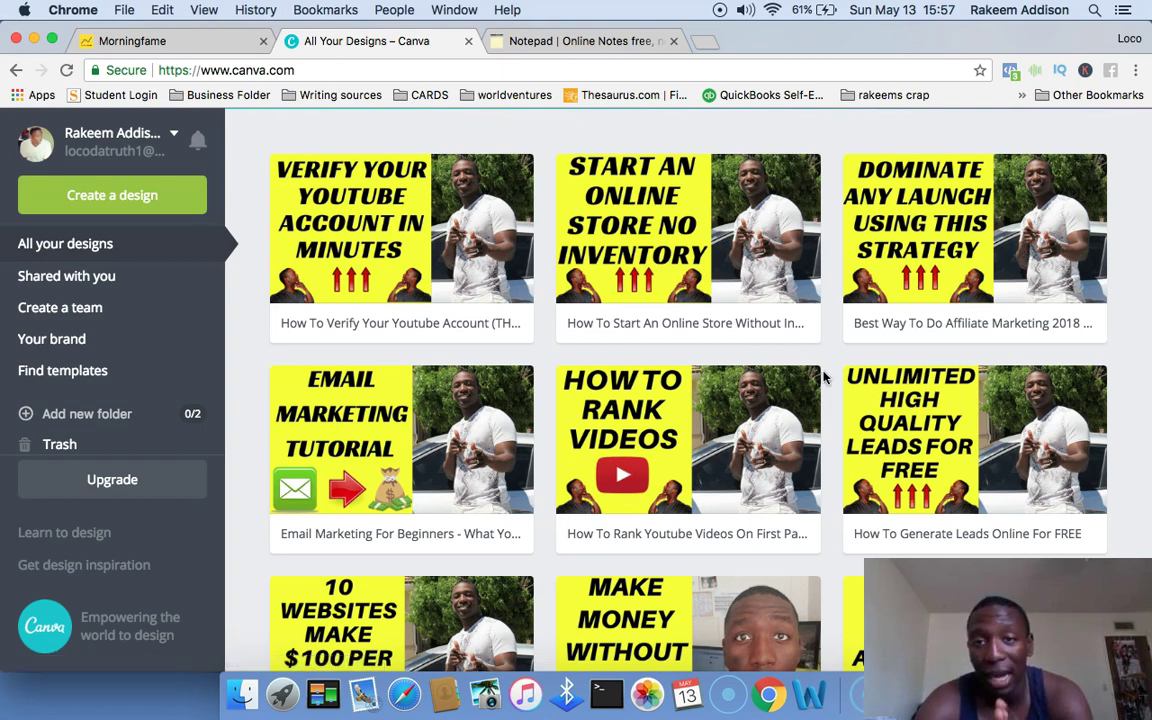
pyautogui.scroll(-10, 824, 376)
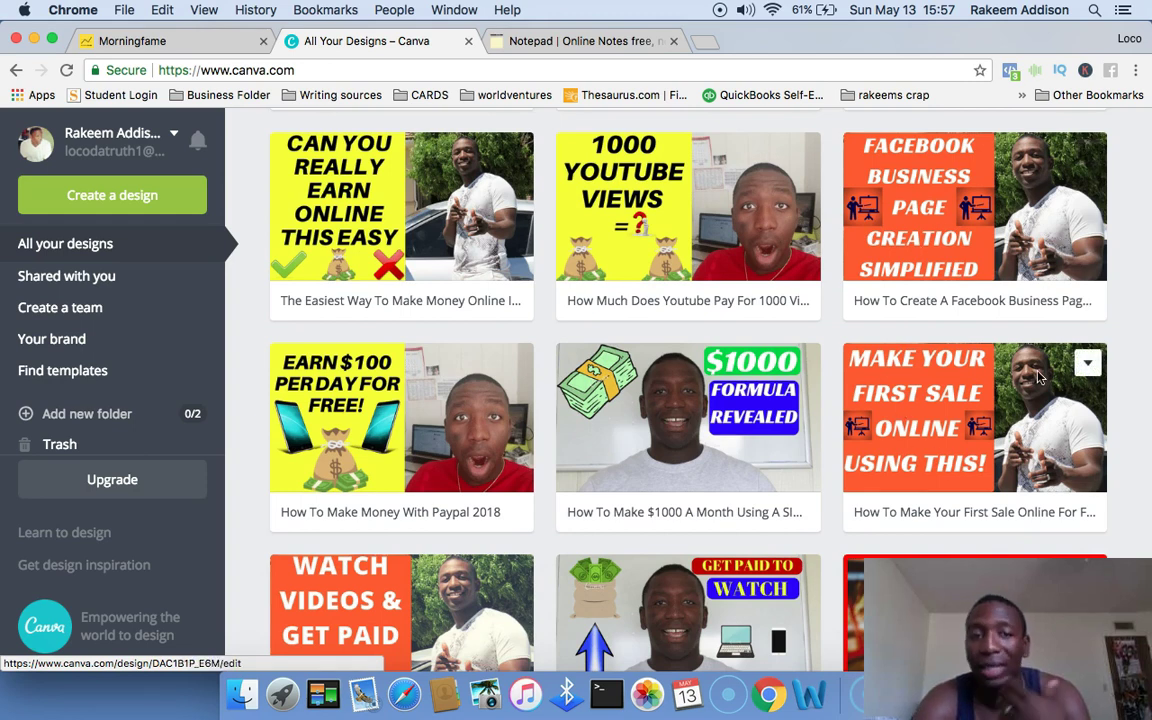
pyautogui.scroll(-2, 1038, 377)
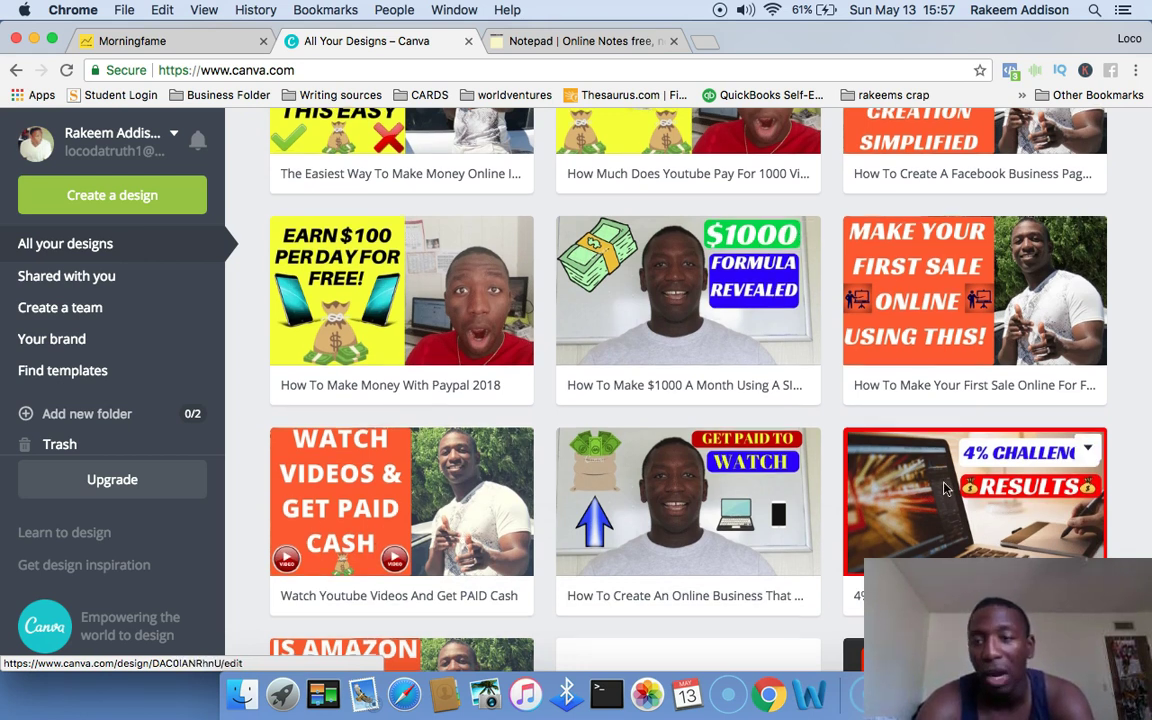
pyautogui.scroll(-3, 930, 480)
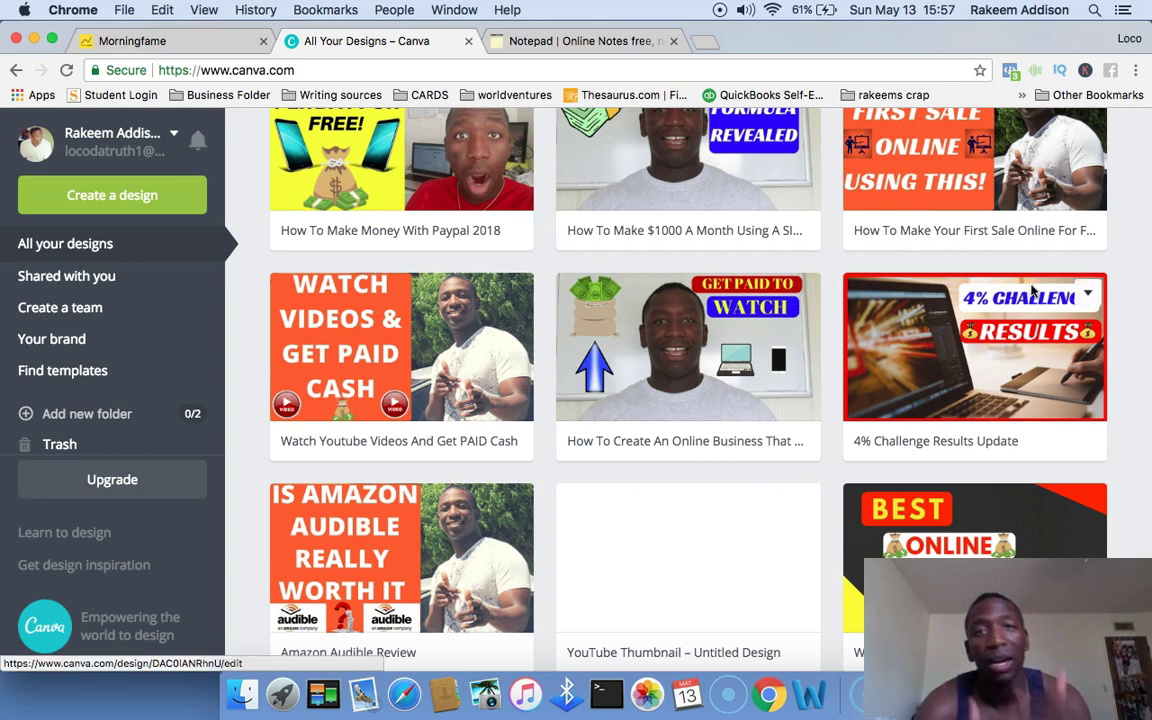
pyautogui.scroll(-4, 1031, 290)
pyautogui.scroll(2, 1000, 295)
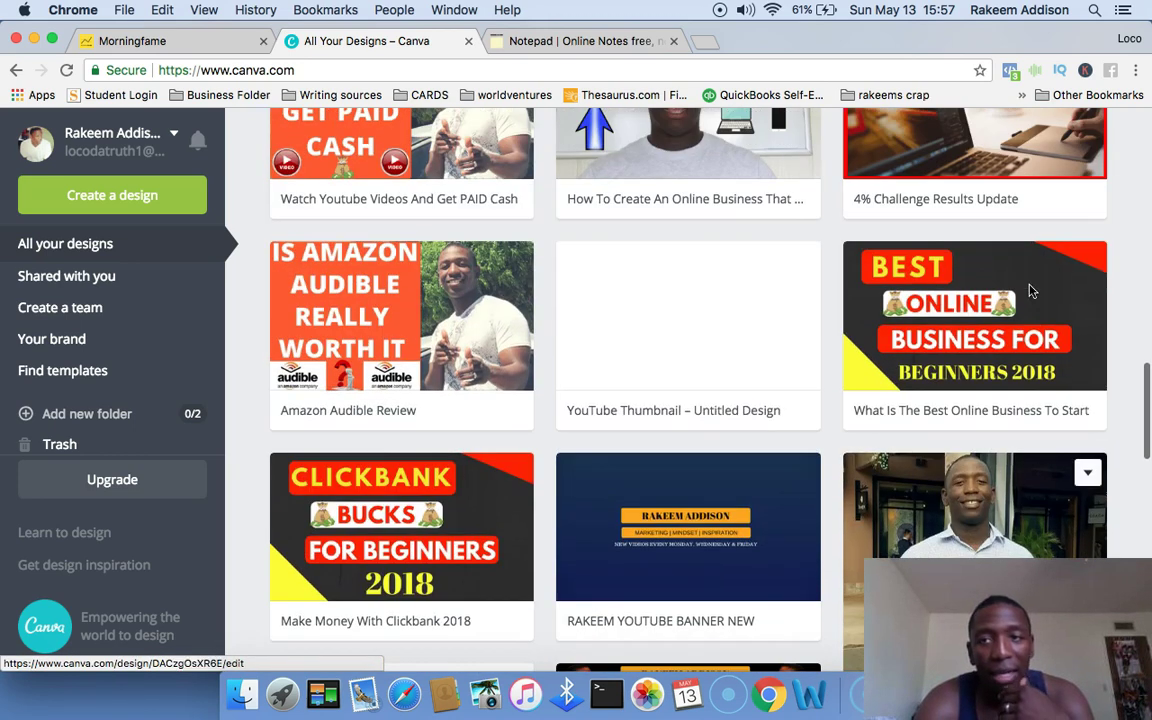
pyautogui.scroll(-10, 975, 300)
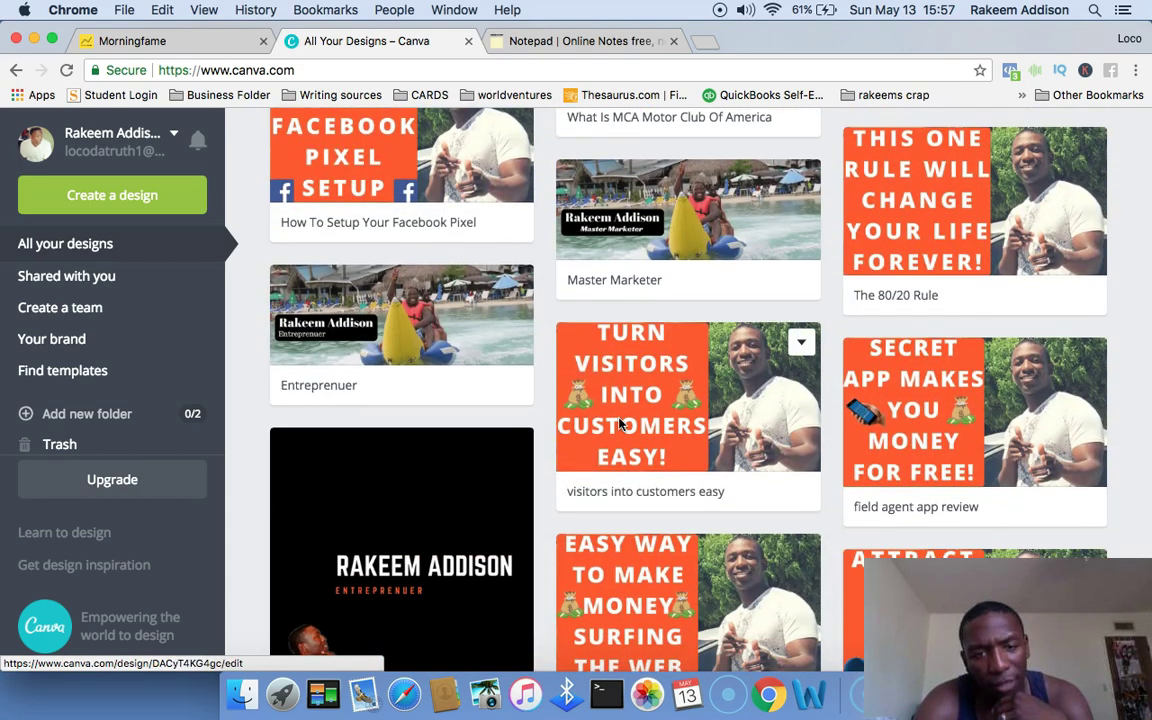
pyautogui.scroll(-7, 620, 425)
pyautogui.scroll(-6, 620, 425)
pyautogui.scroll(1, 465, 318)
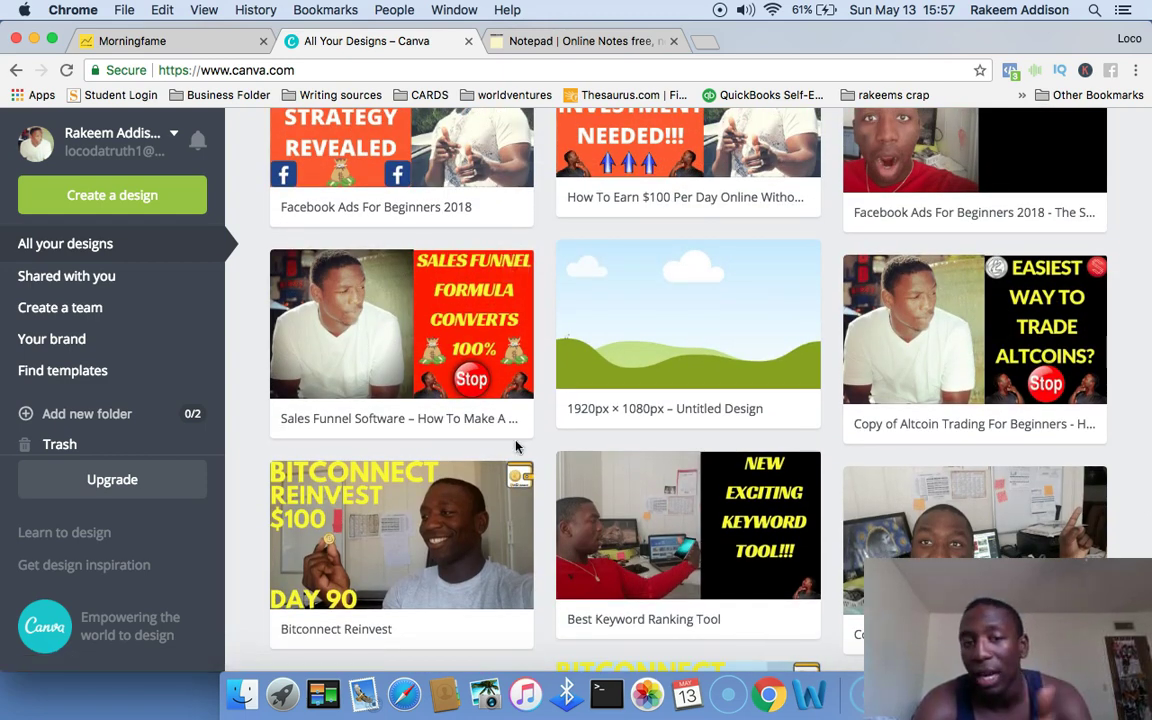
pyautogui.scroll(15, 516, 447)
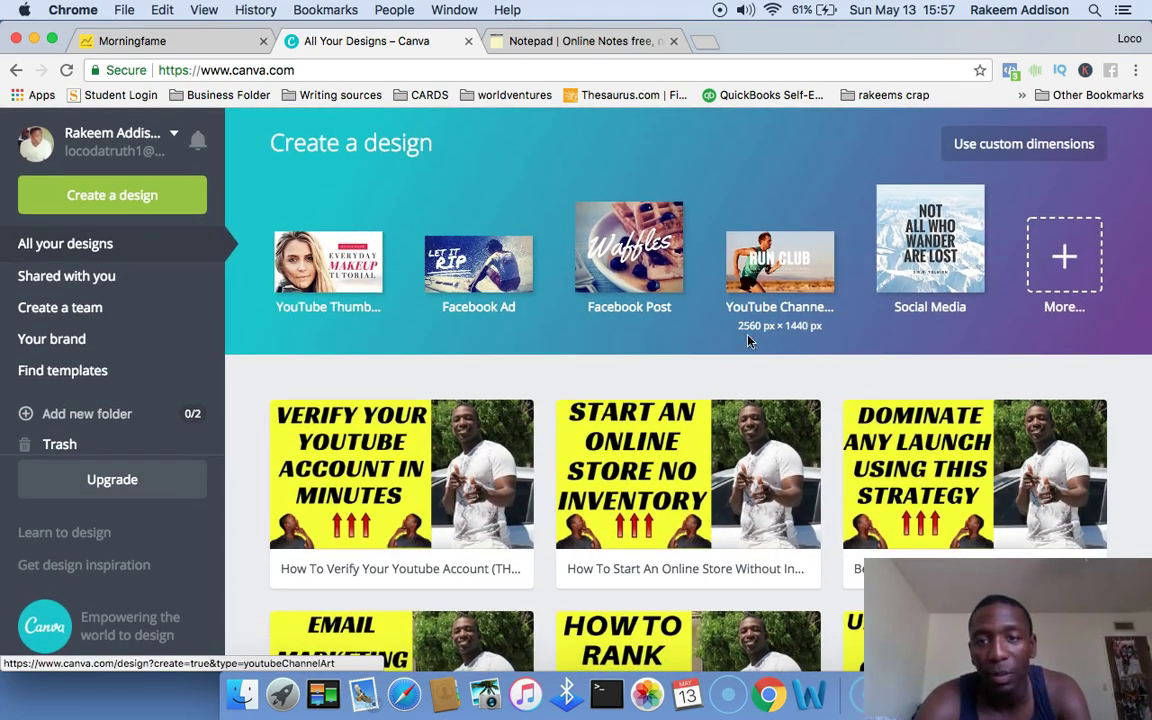
pyautogui.scroll(-5, 748, 175)
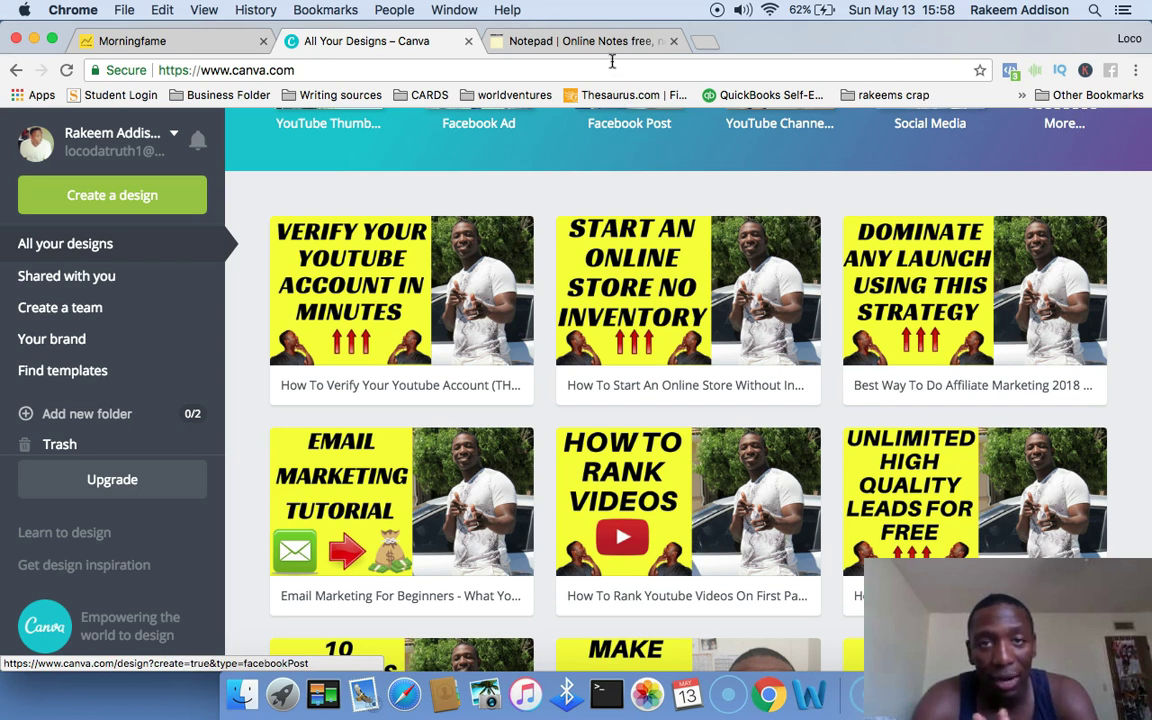
# - Check tip #2 in the online notepad and open the "Get Paid To Watch" thumbnail design in Canva as an example
pyautogui.click(555, 40)
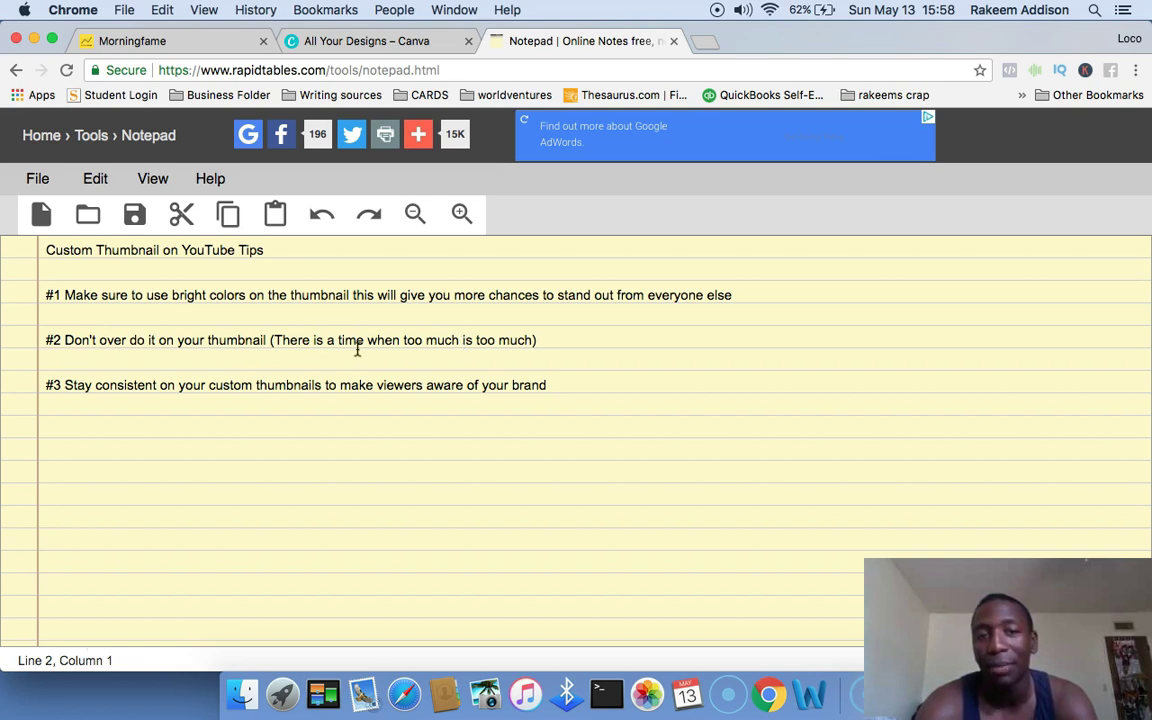
pyautogui.click(341, 42)
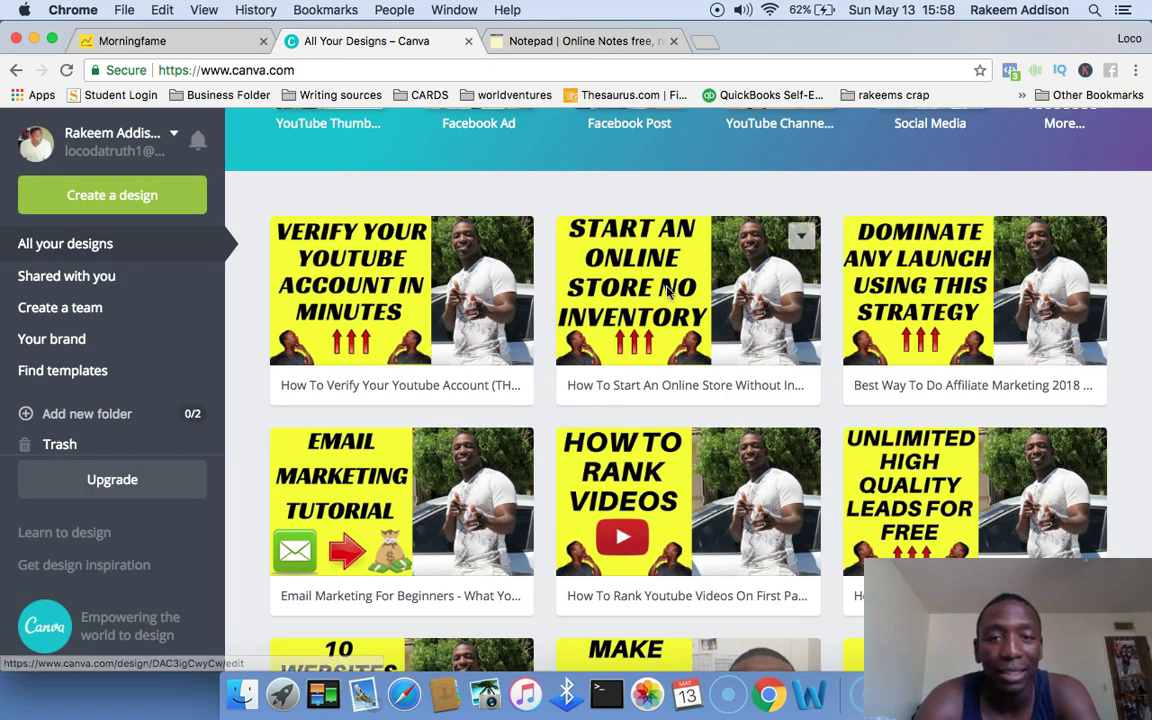
pyautogui.scroll(-2, 661, 405)
pyautogui.scroll(-2, 661, 405)
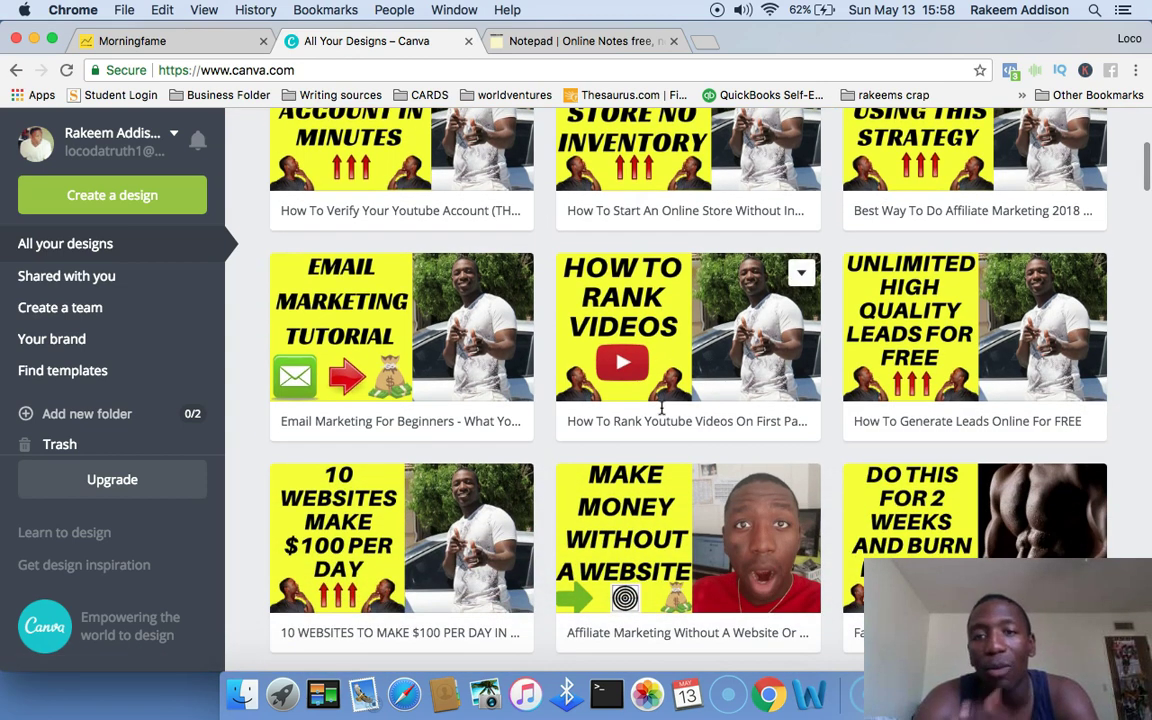
pyautogui.scroll(-1, 661, 407)
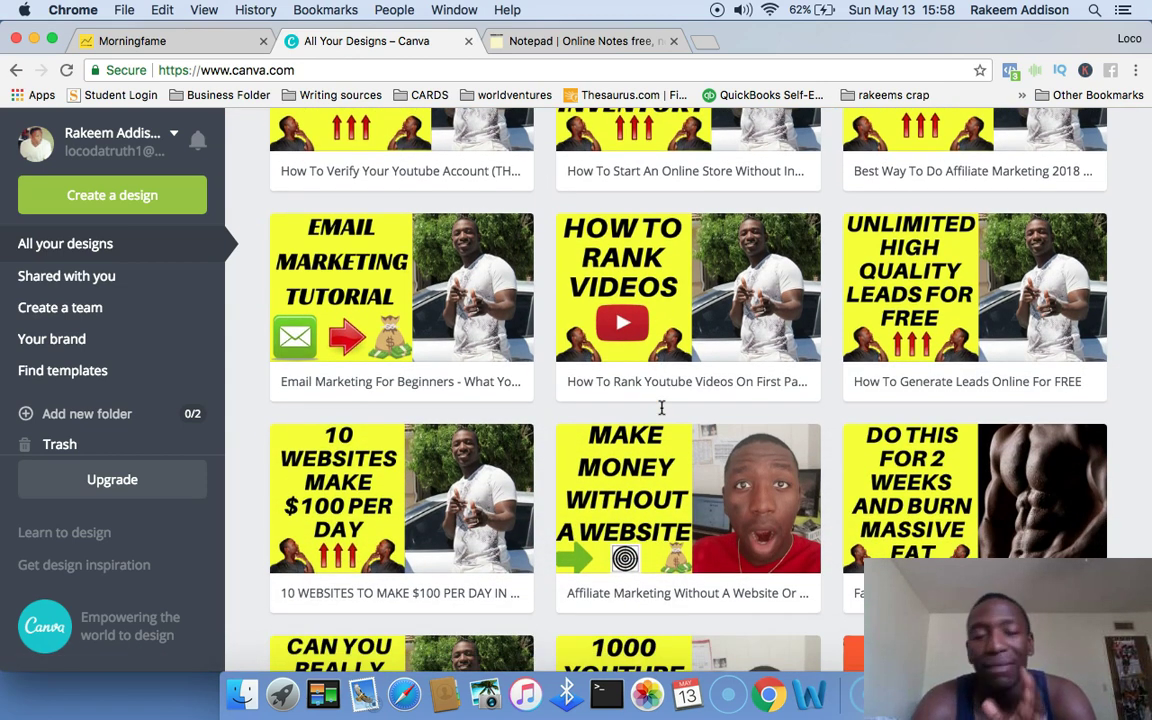
pyautogui.scroll(-5, 660, 407)
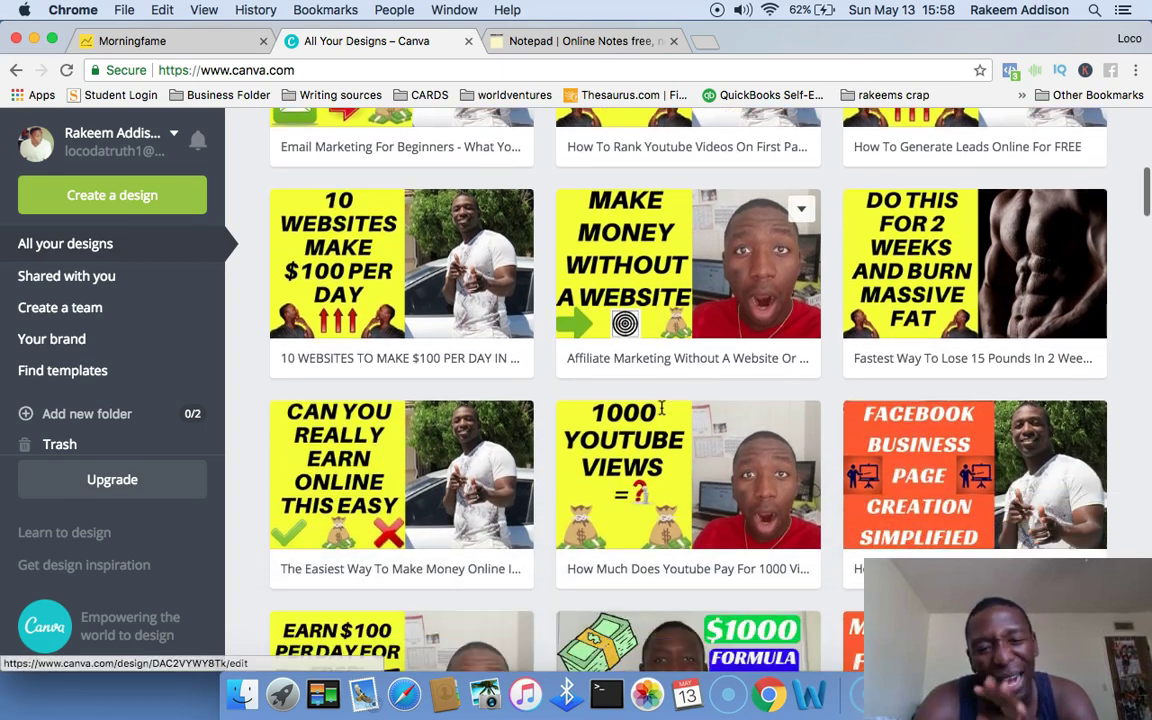
pyautogui.scroll(-4, 722, 300)
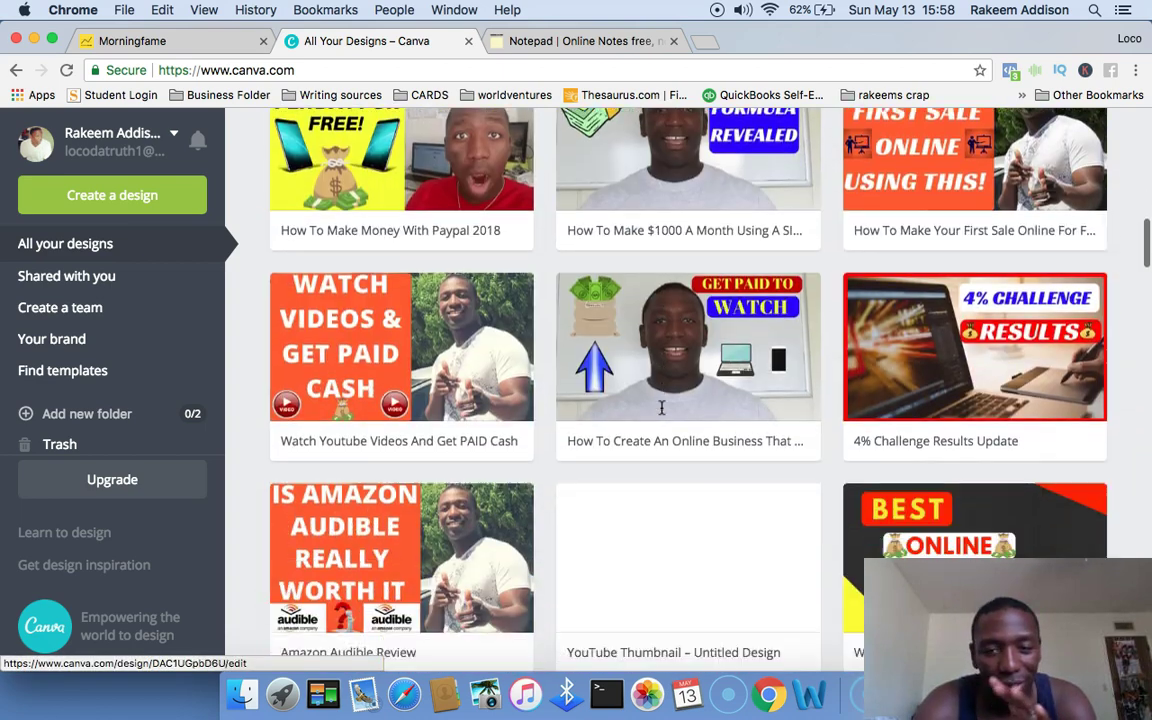
pyautogui.click(722, 300)
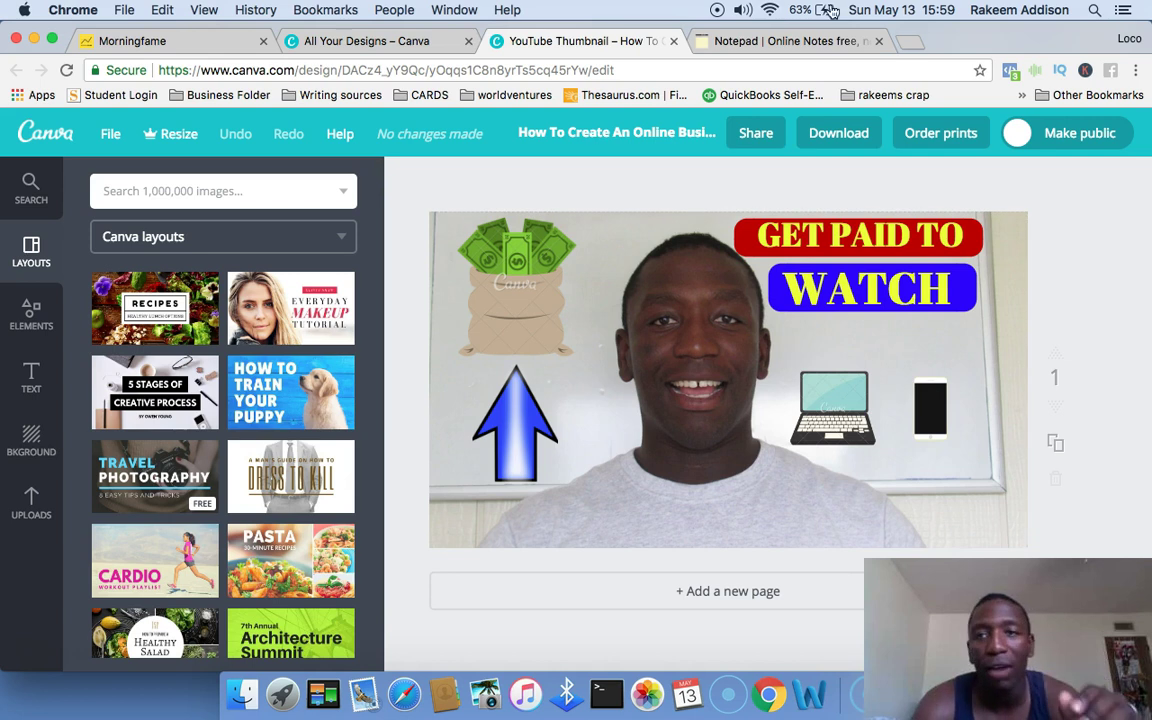
# - Open YouTube in a new browser tab
pyautogui.click(910, 47)
pyautogui.write('u')
pyautogui.press('BackSpace')
pyautogui.write('YOU')
pyautogui.press('Return')
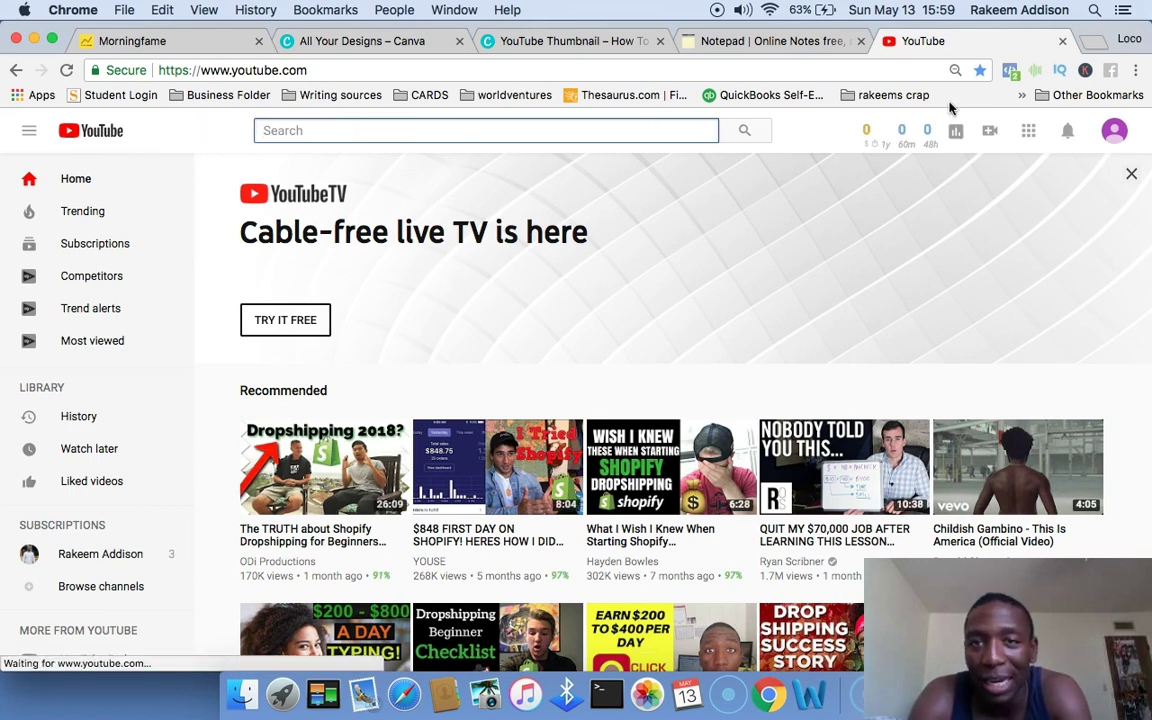
# - Examine the "Get Paid To Watch" thumbnail for overcrowding and close its design
pyautogui.click(589, 42)
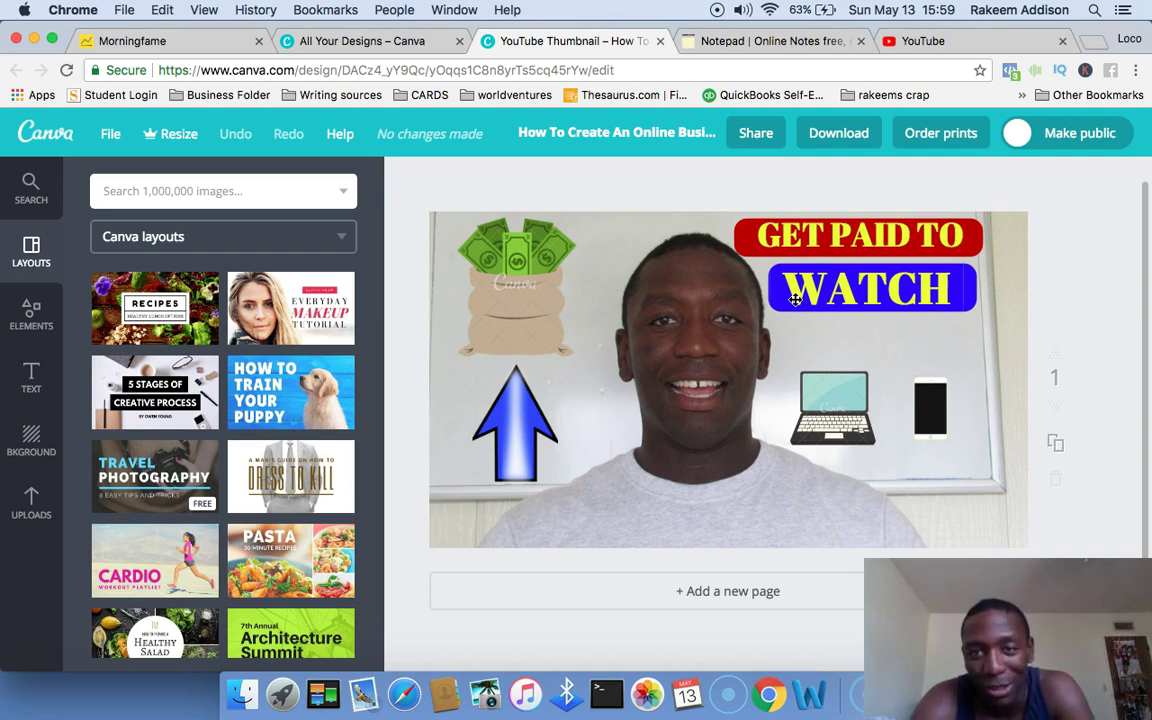
pyautogui.click(661, 42)
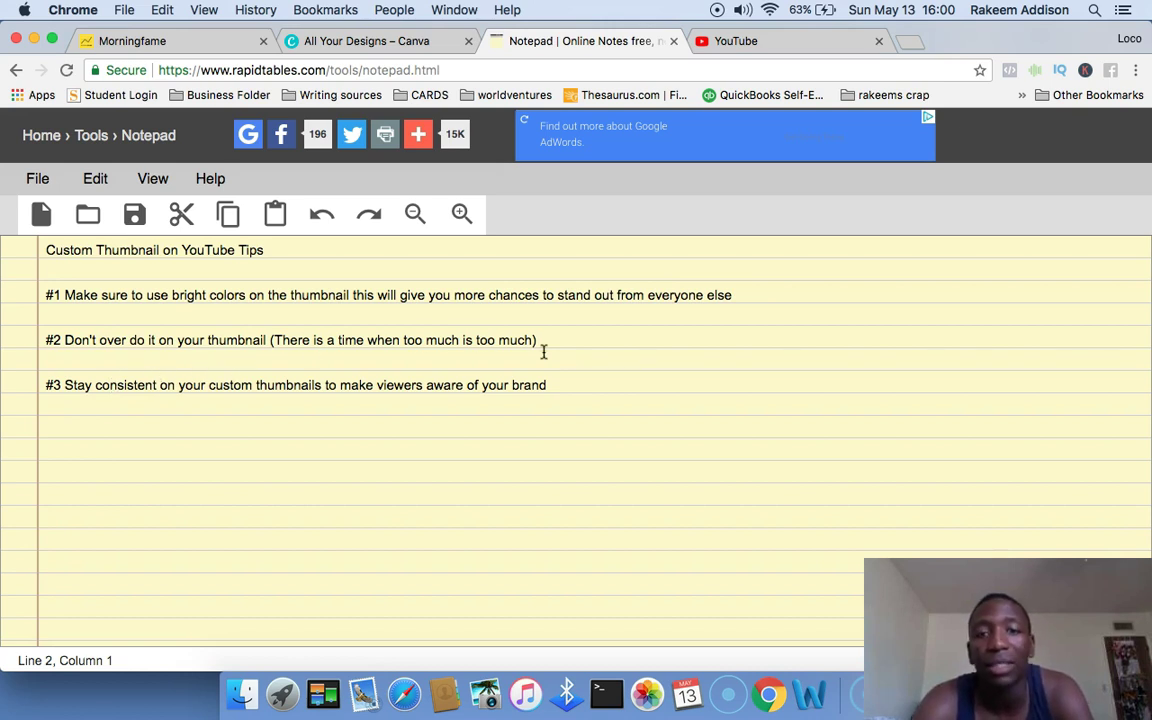
# - Examine the recent yellow thumbnails among the Canva designs for a consistent style of text, photo and graphics
pyautogui.click(377, 42)
pyautogui.scroll(10, 810, 365)
pyautogui.scroll(-3, 810, 365)
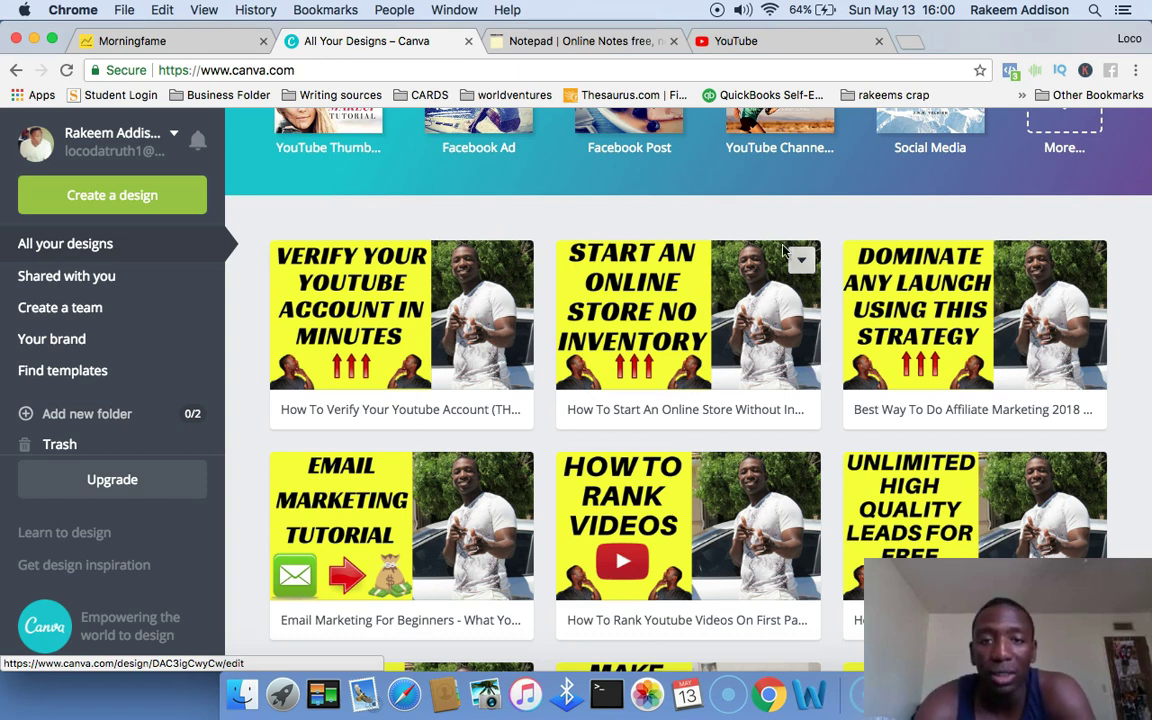
pyautogui.scroll(-2, 840, 302)
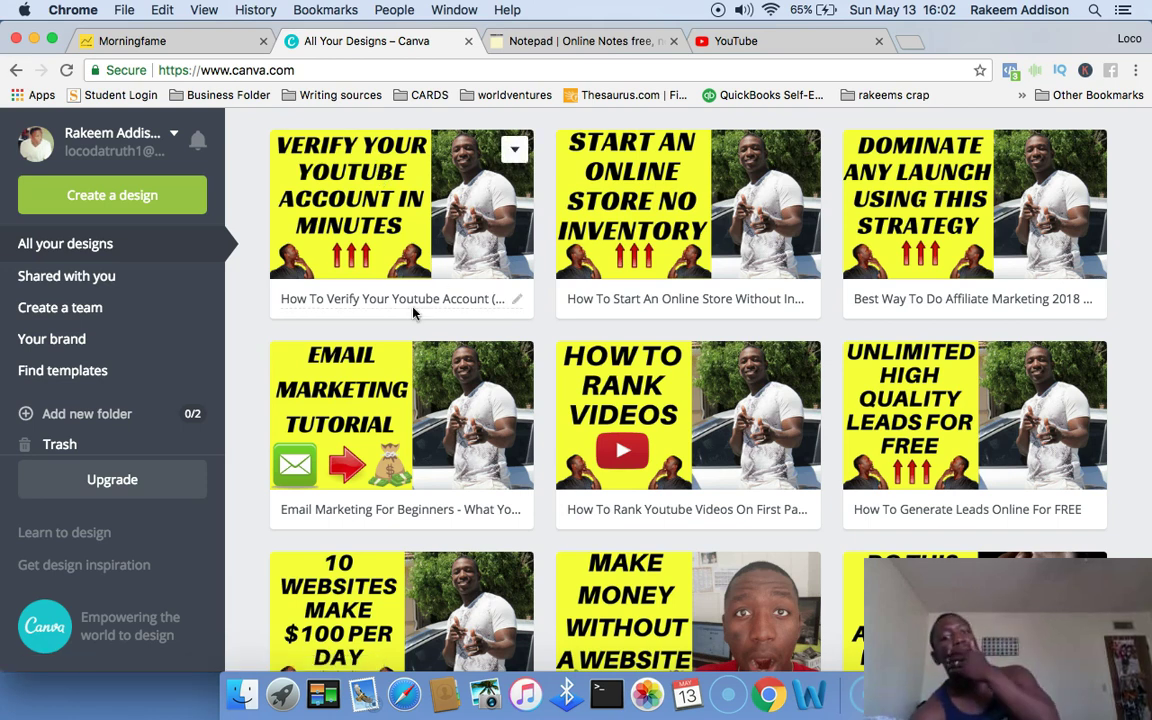
pyautogui.scroll(-2, 668, 372)
pyautogui.scroll(-5, 668, 372)
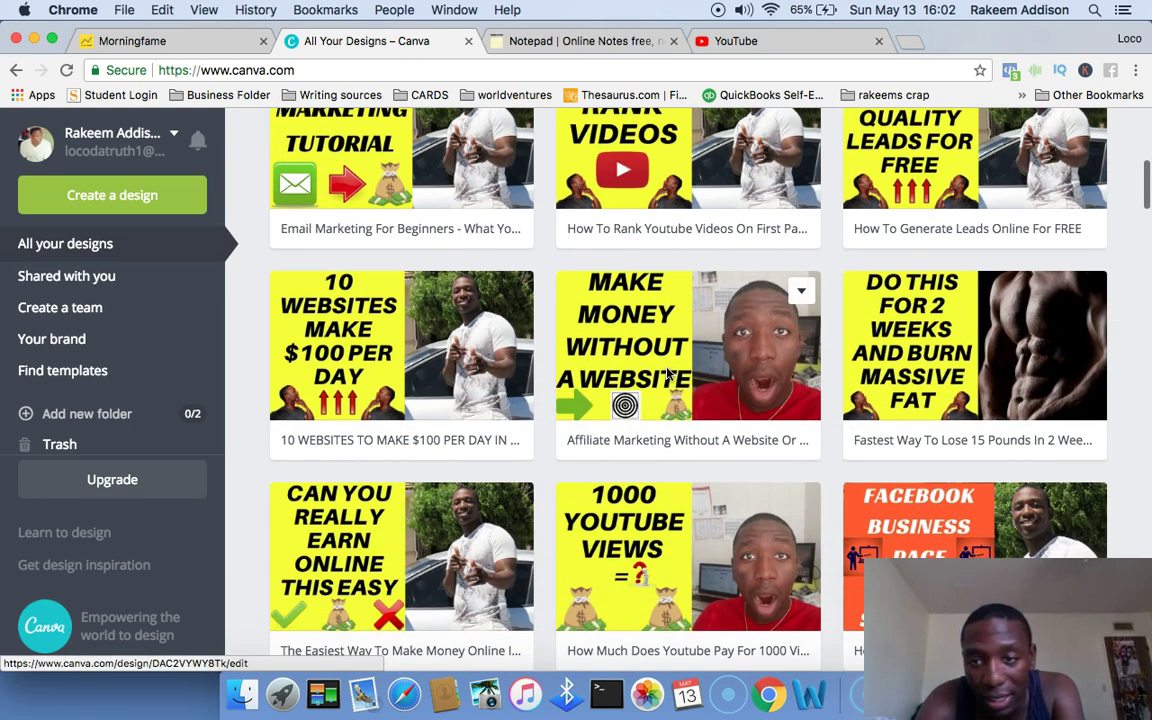
pyautogui.scroll(-1, 668, 372)
pyautogui.scroll(8, 668, 372)
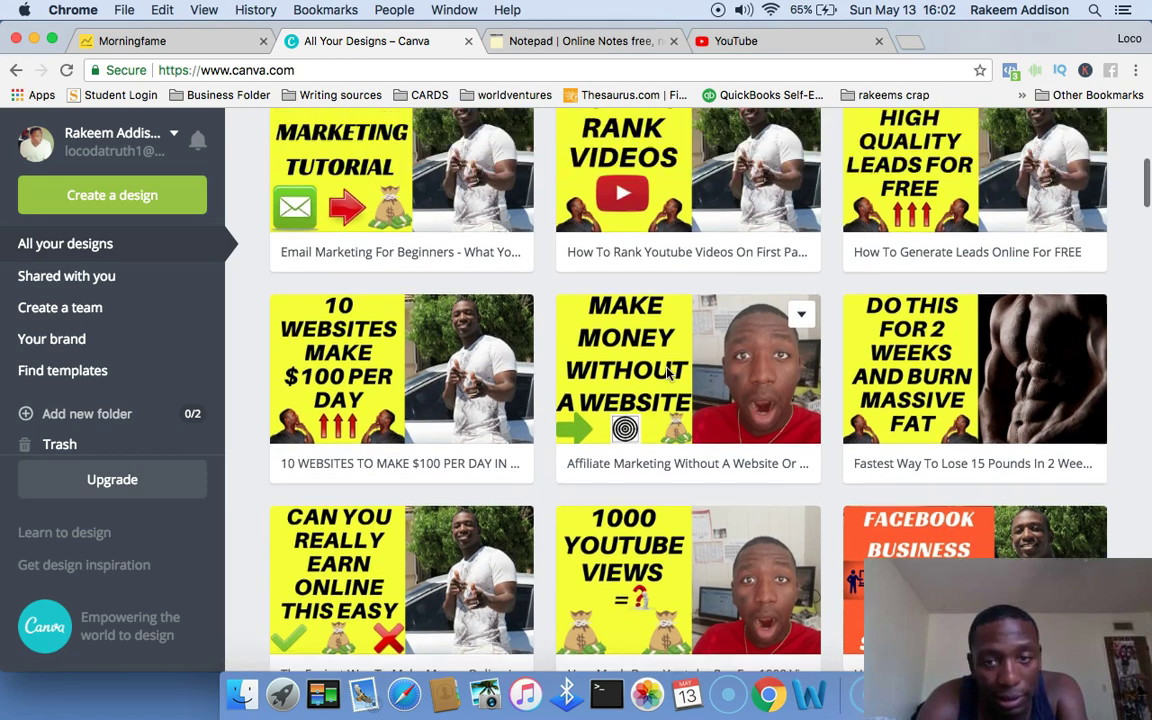
pyautogui.scroll(-1, 668, 372)
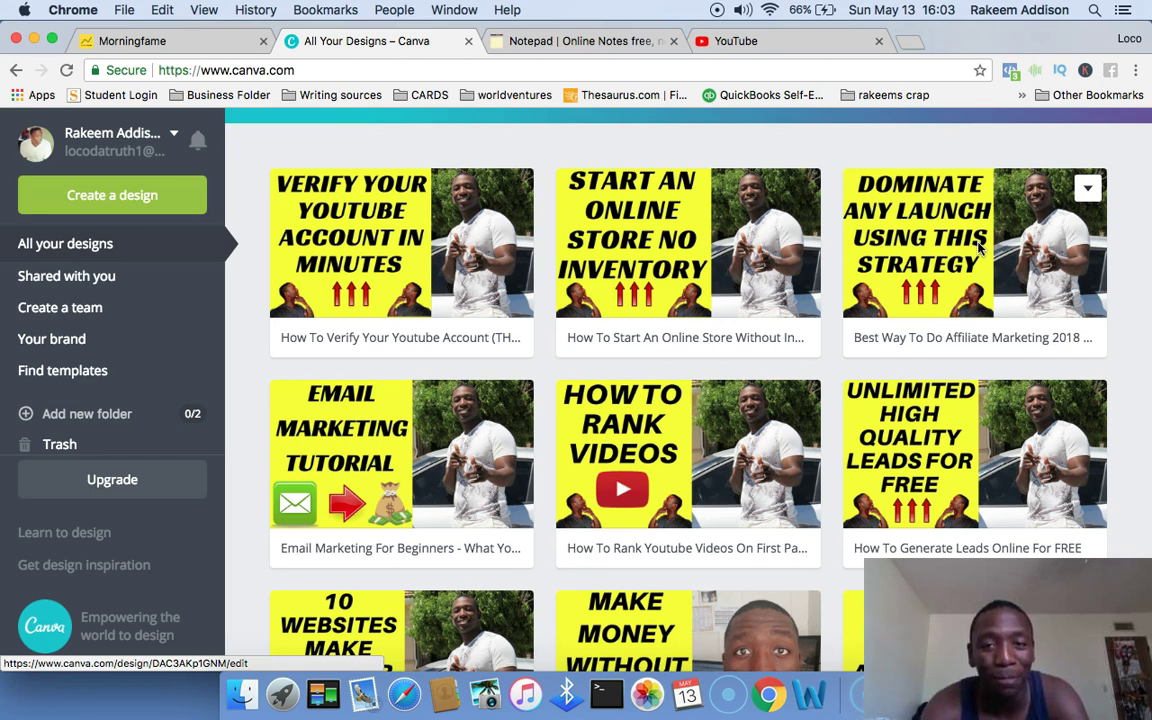
pyautogui.scroll(-3, 883, 261)
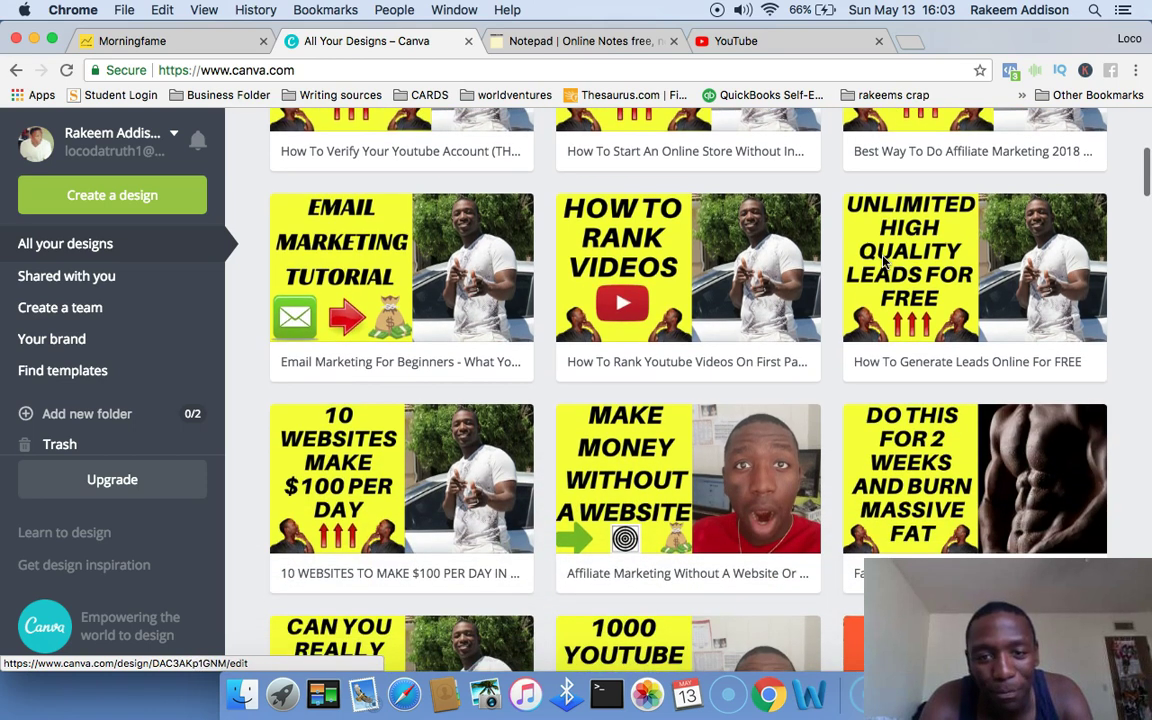
pyautogui.scroll(-2, 883, 261)
# - Compare the written thumbnail tips in the online notepad with the thumbnail designs in Canva
pyautogui.click(493, 37)
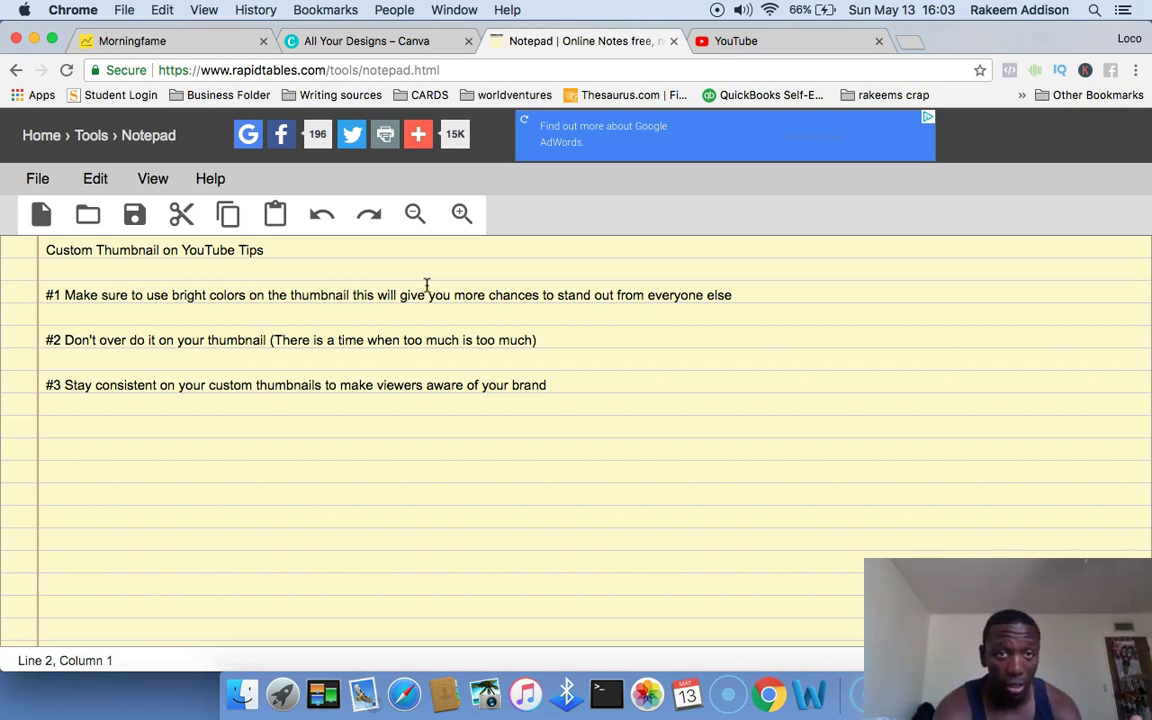
pyautogui.click(411, 42)
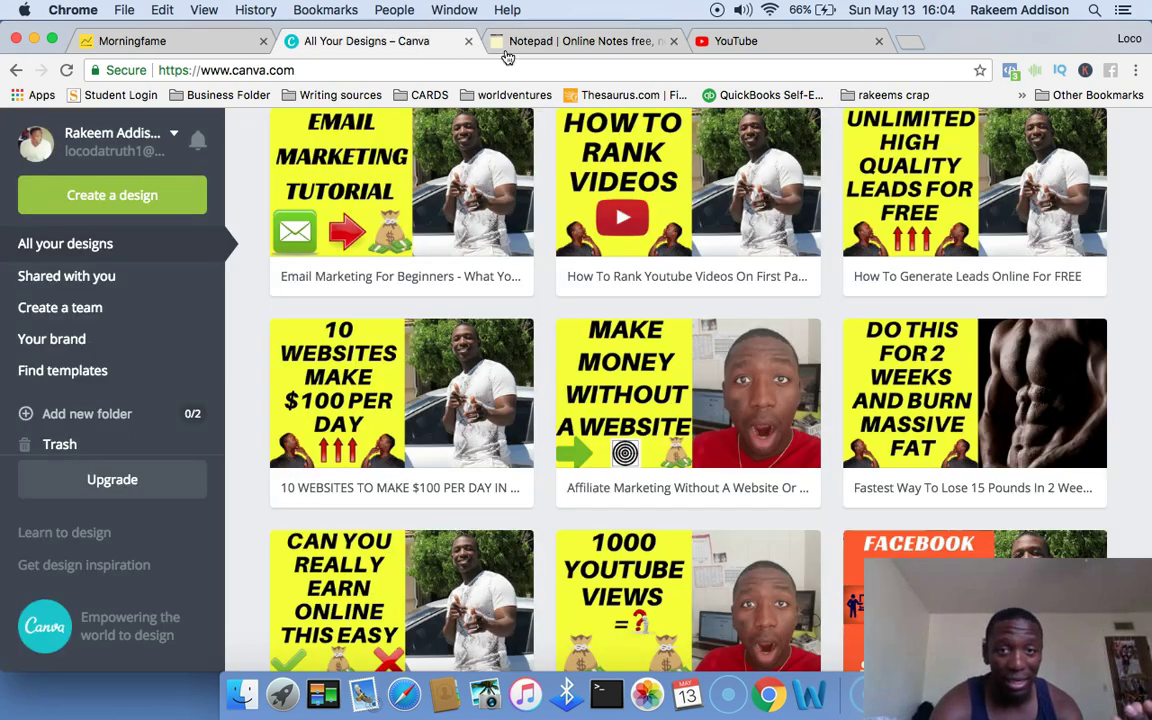
pyautogui.click(638, 41)
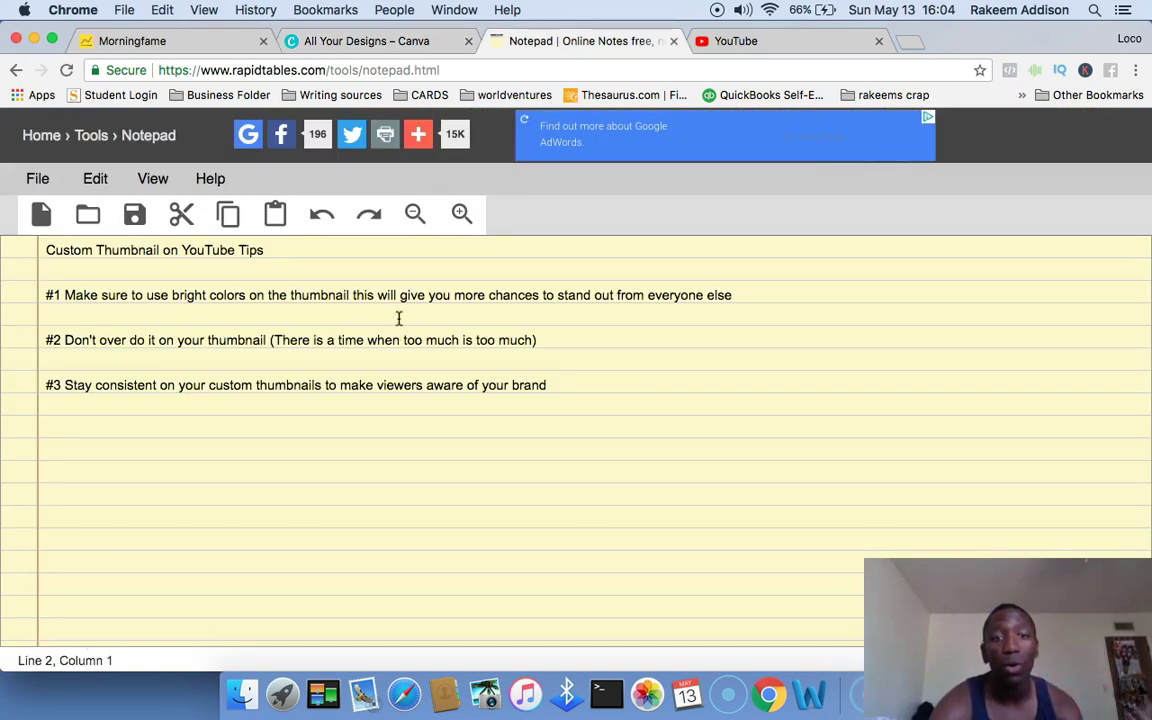
pyautogui.click(318, 40)
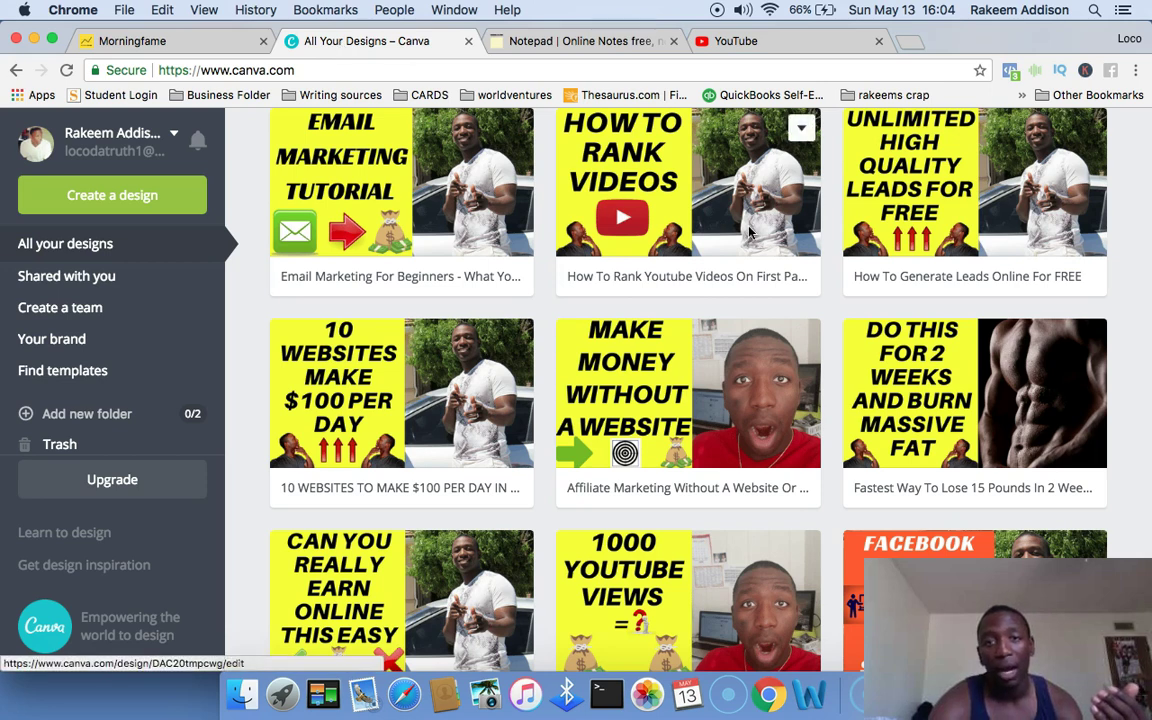
# - Reread the three thumbnail tips in the online notepad and return to the Canva designs
pyautogui.scroll(3, 750, 232)
pyautogui.scroll(3, 750, 232)
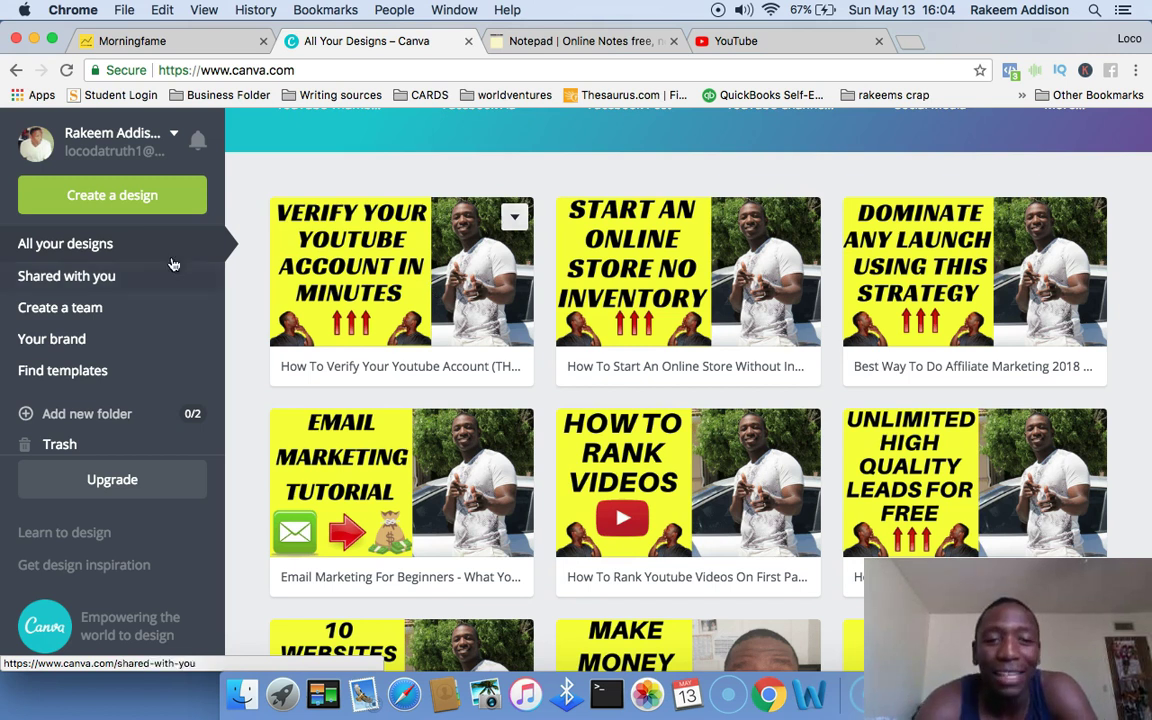
pyautogui.click(629, 44)
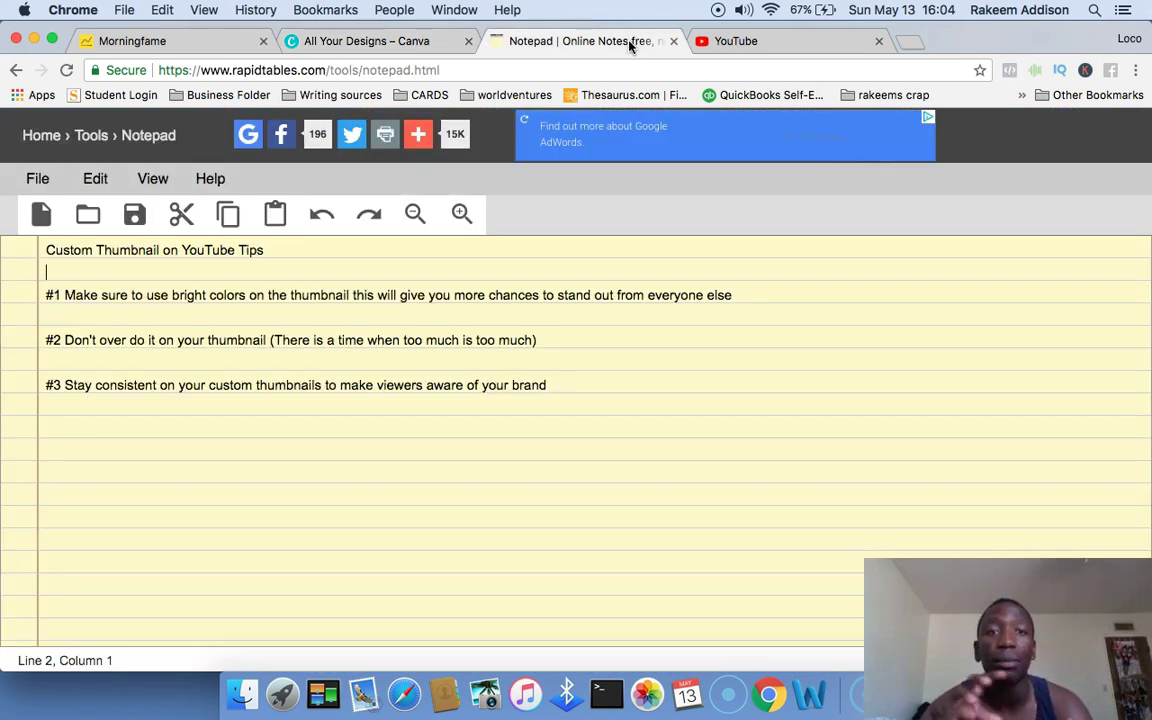
pyautogui.click(382, 40)
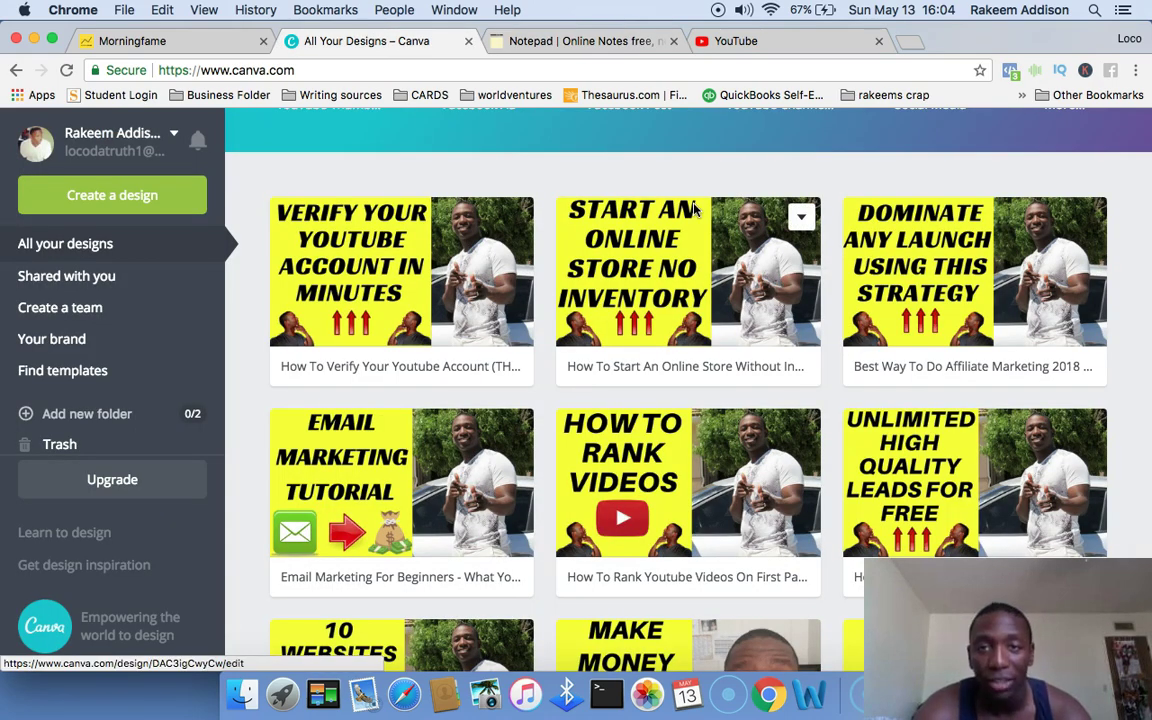
# - Create a new blank YouTube Thumbnail design in Canva
pyautogui.scroll(4, 695, 208)
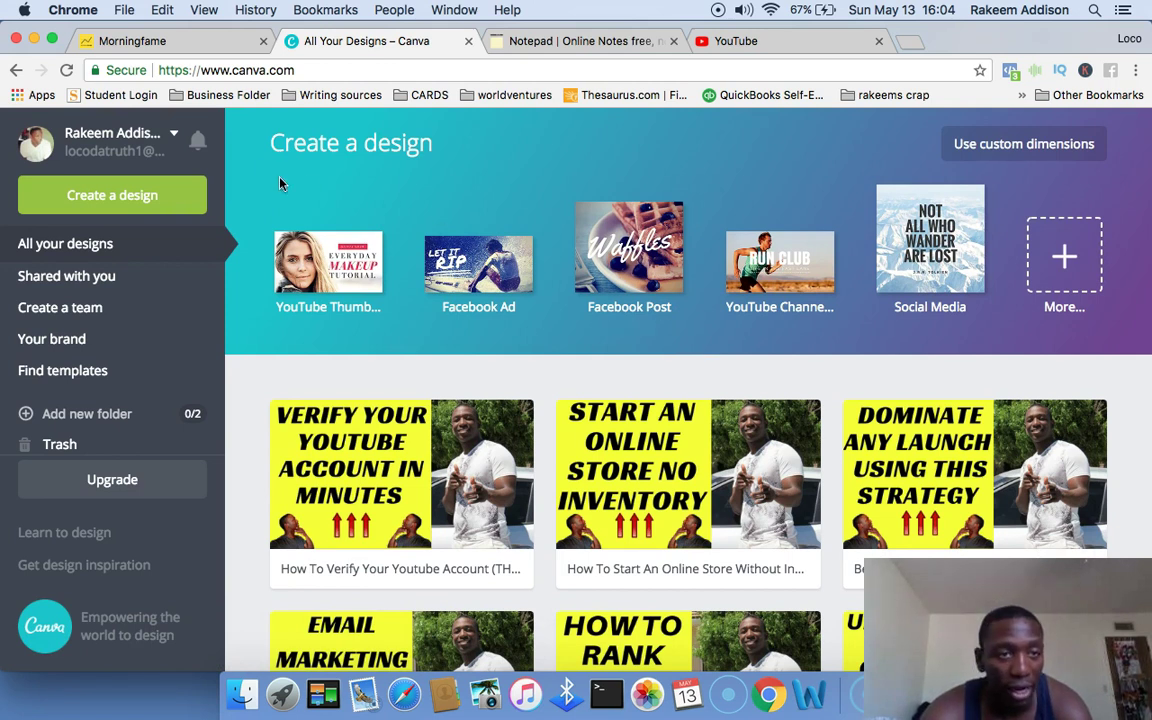
pyautogui.click(133, 197)
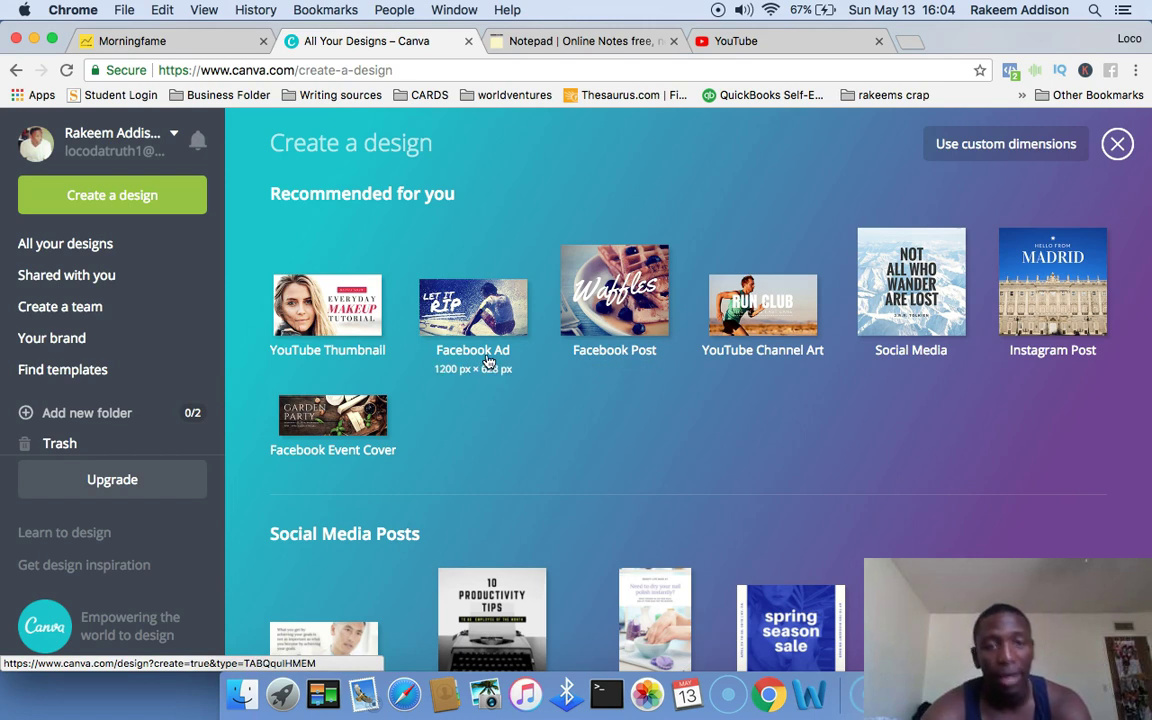
pyautogui.click(343, 356)
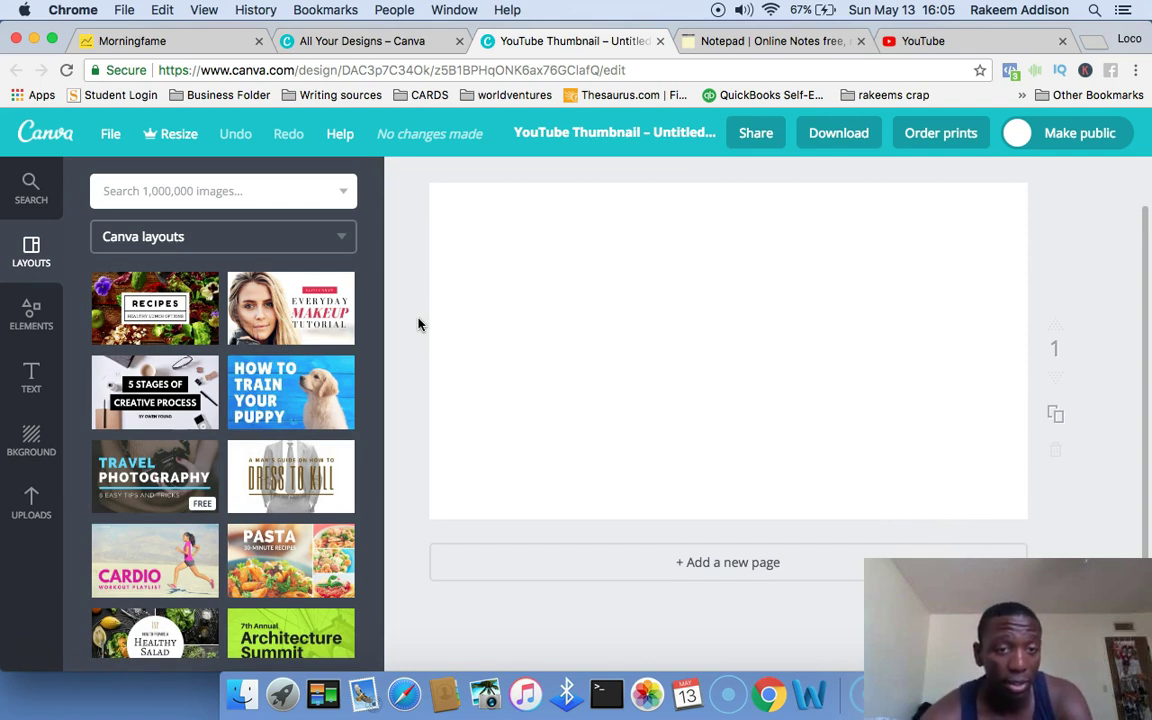
# - Apply the placeholder layout with two equal side-by-side photo frames to the blank thumbnail
pyautogui.scroll(-5, 290, 424)
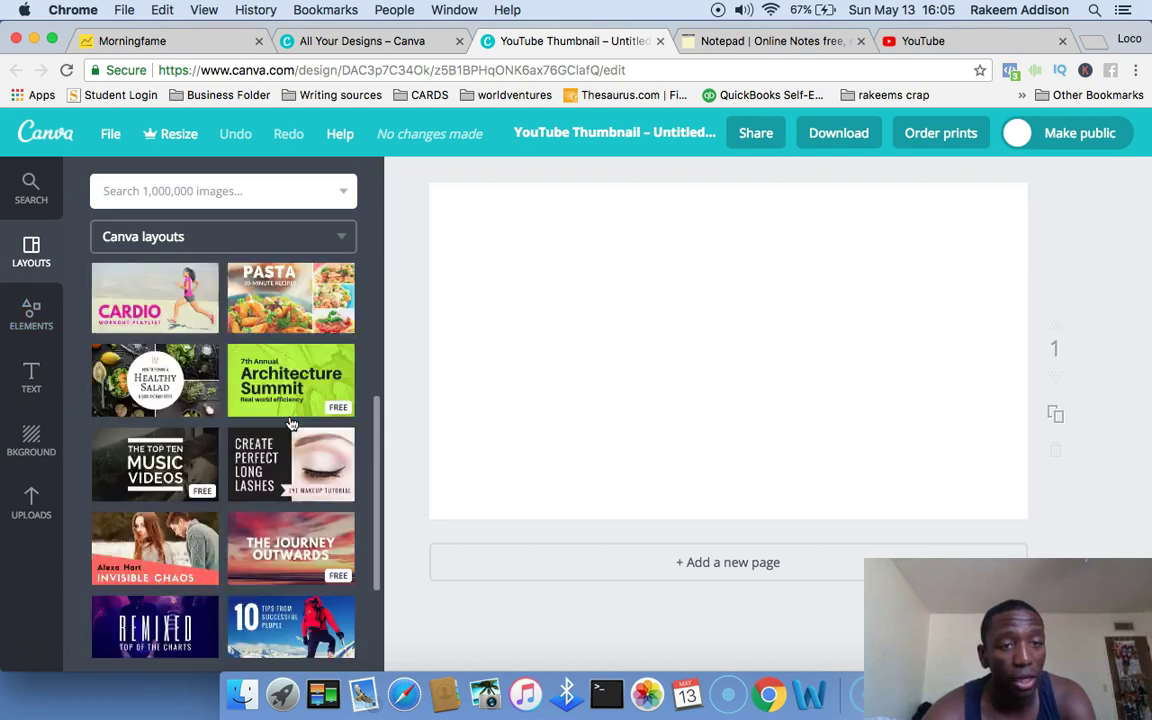
pyautogui.scroll(-3, 290, 424)
pyautogui.scroll(-2, 254, 477)
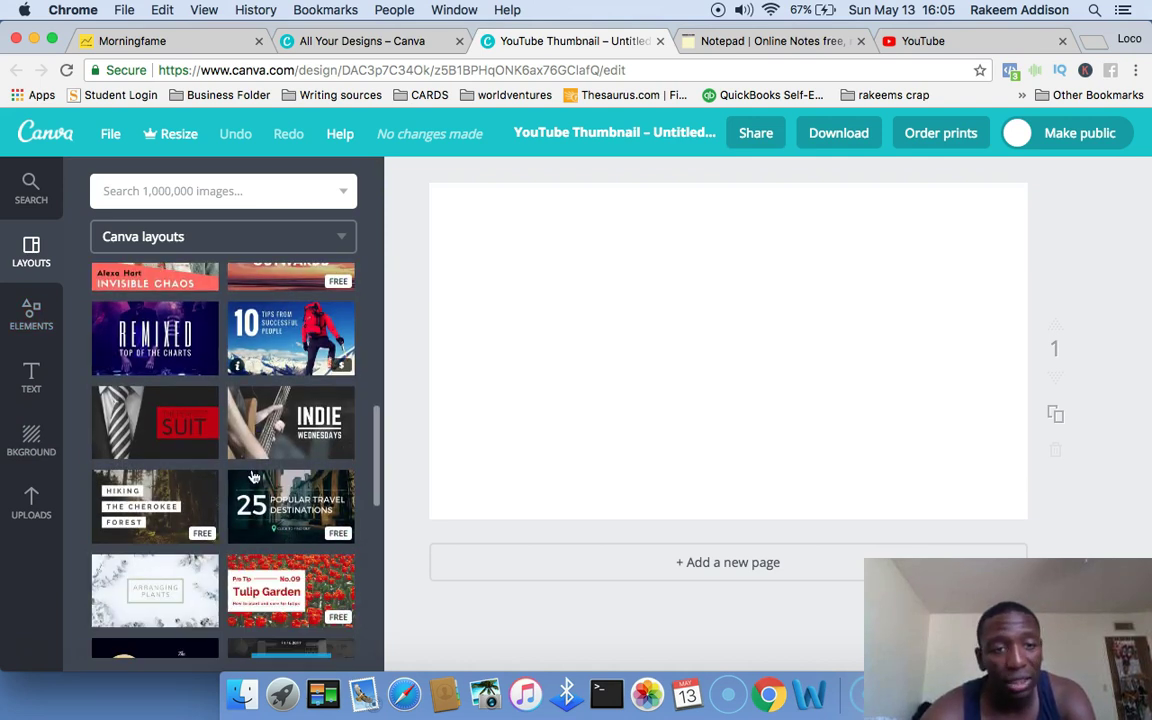
pyautogui.scroll(-10, 254, 477)
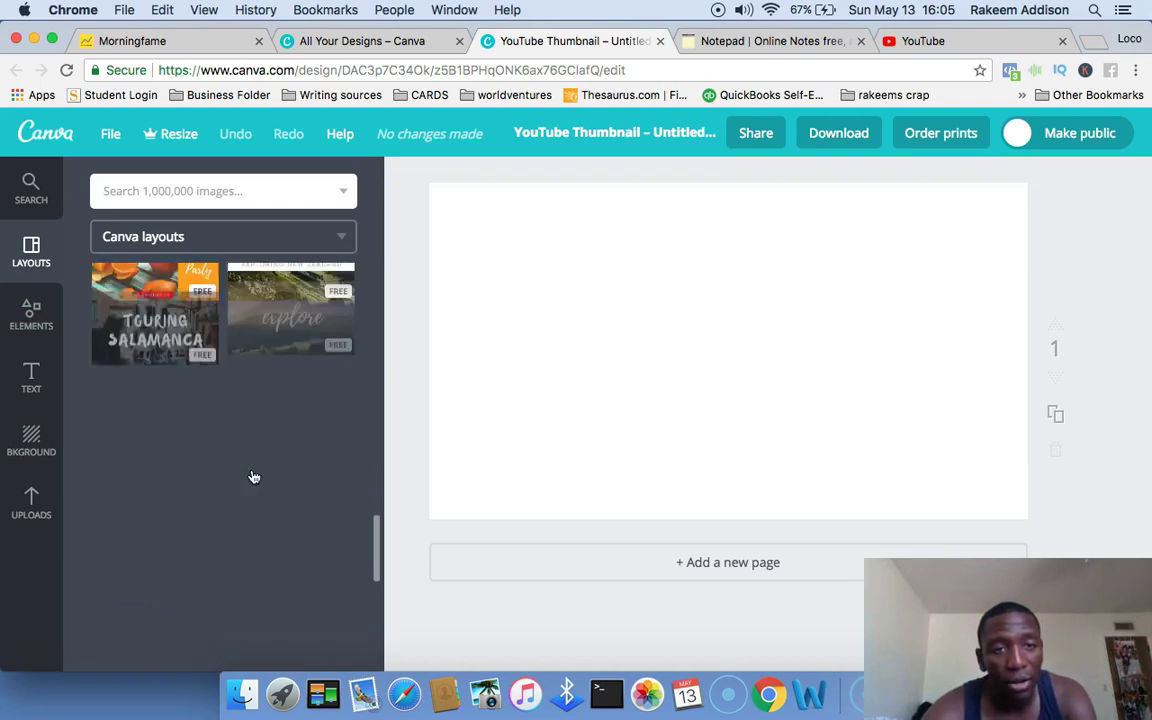
pyautogui.scroll(-8, 254, 477)
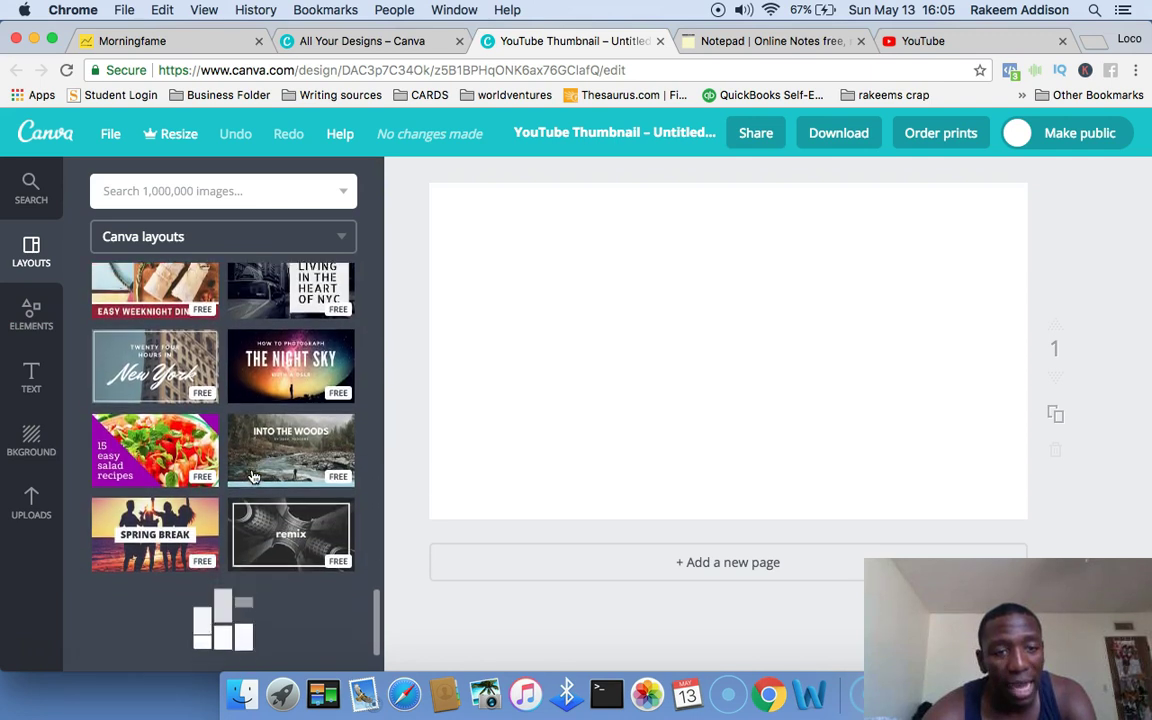
pyautogui.scroll(-6, 254, 477)
pyautogui.scroll(-6, 254, 477)
pyautogui.scroll(-5, 254, 477)
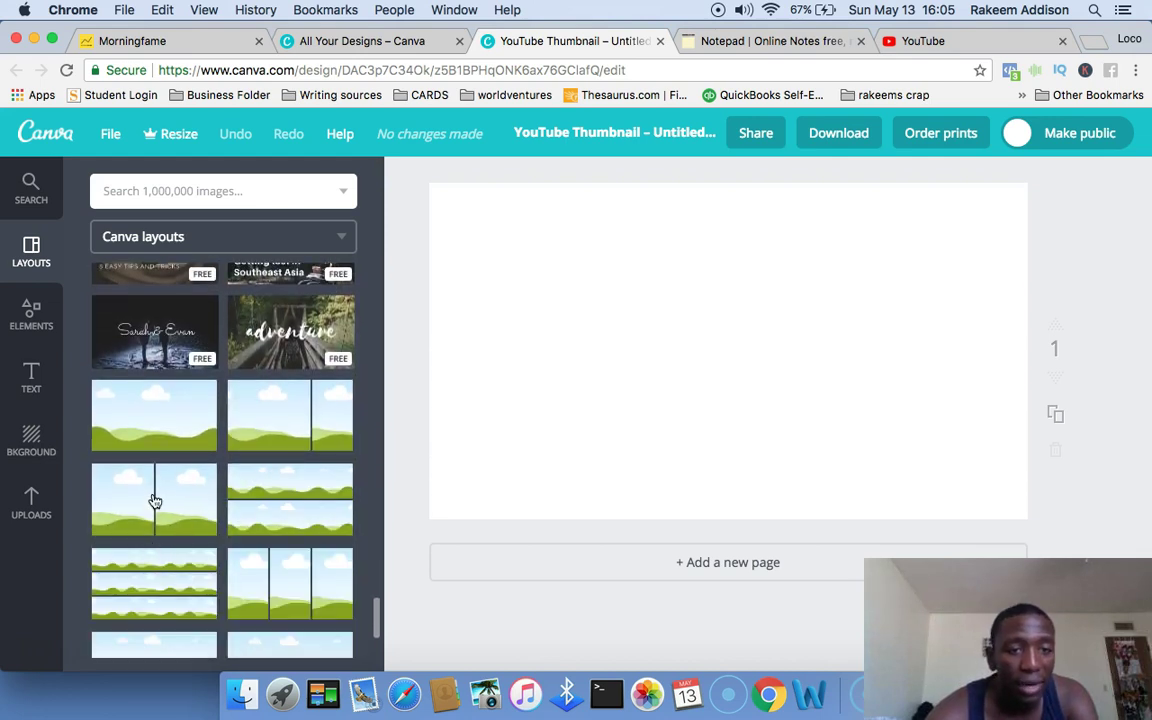
pyautogui.click(172, 496)
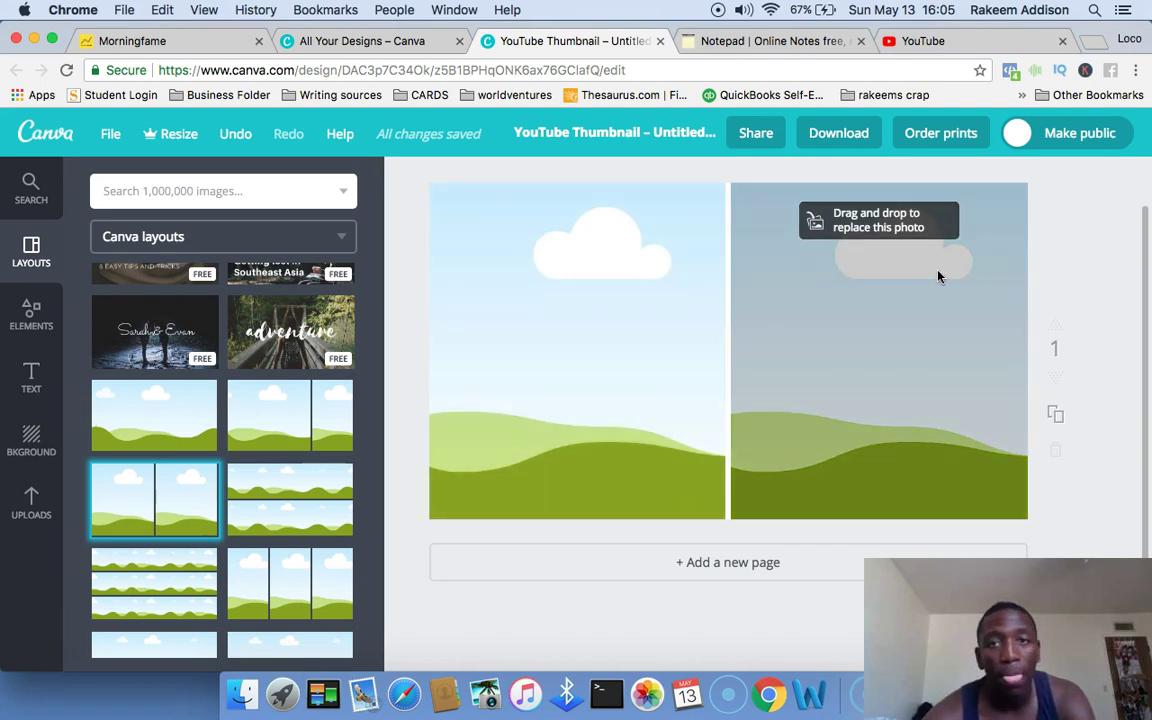
# - Look over the existing yellow thumbnails among all designs as a reference and return to the untitled thumbnail design
pyautogui.click(330, 40)
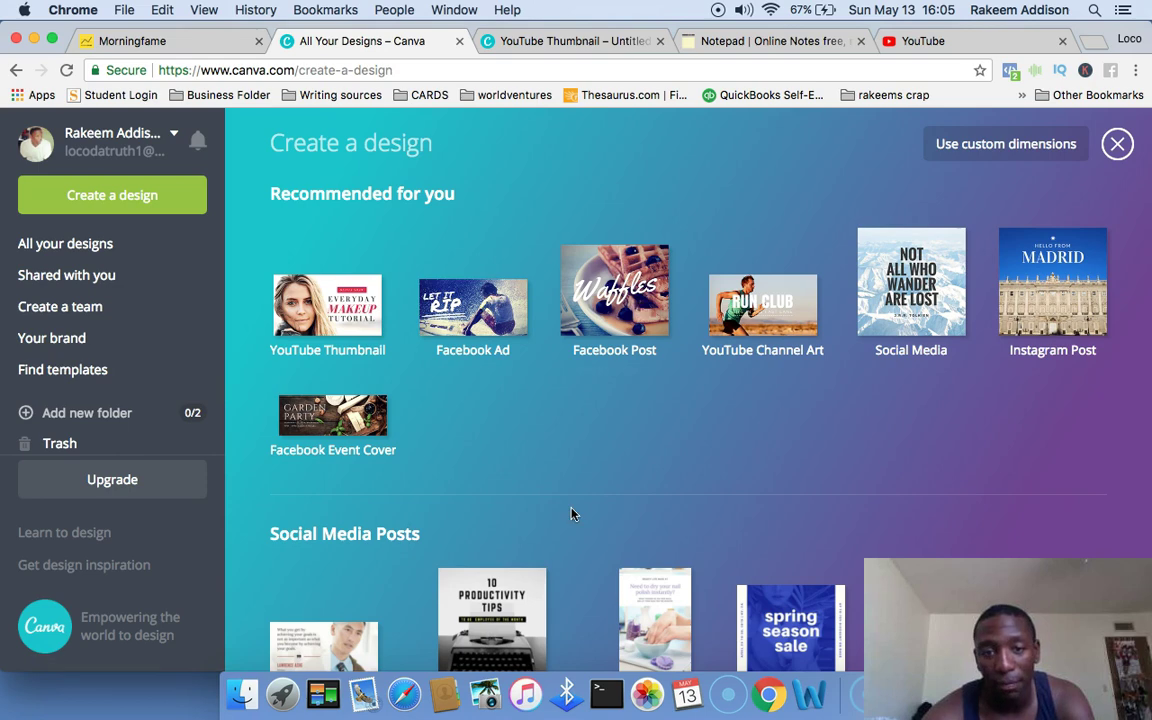
pyautogui.click(1117, 143)
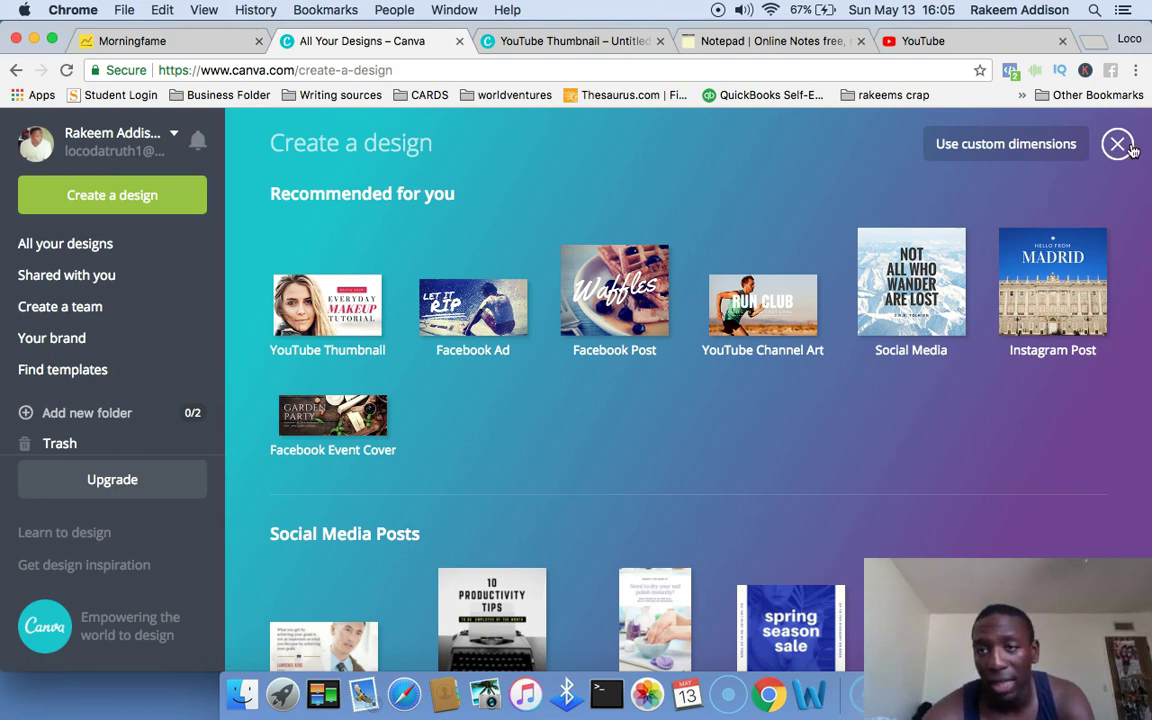
pyautogui.scroll(-3, 770, 300)
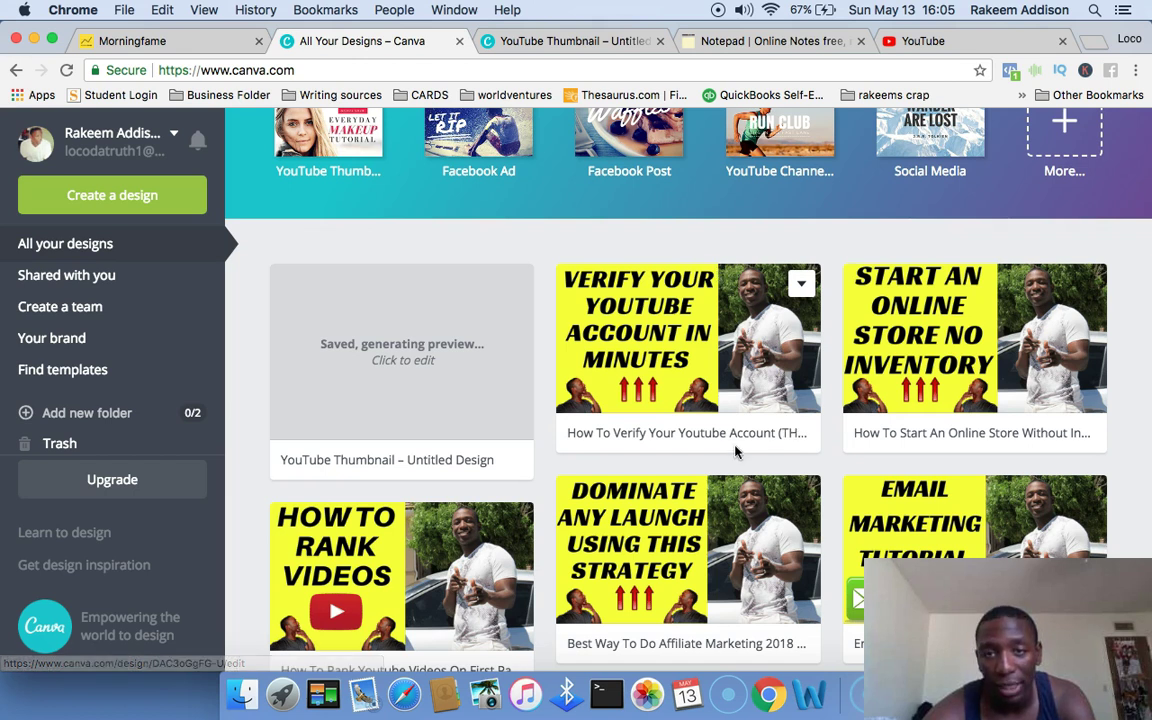
pyautogui.click(667, 30)
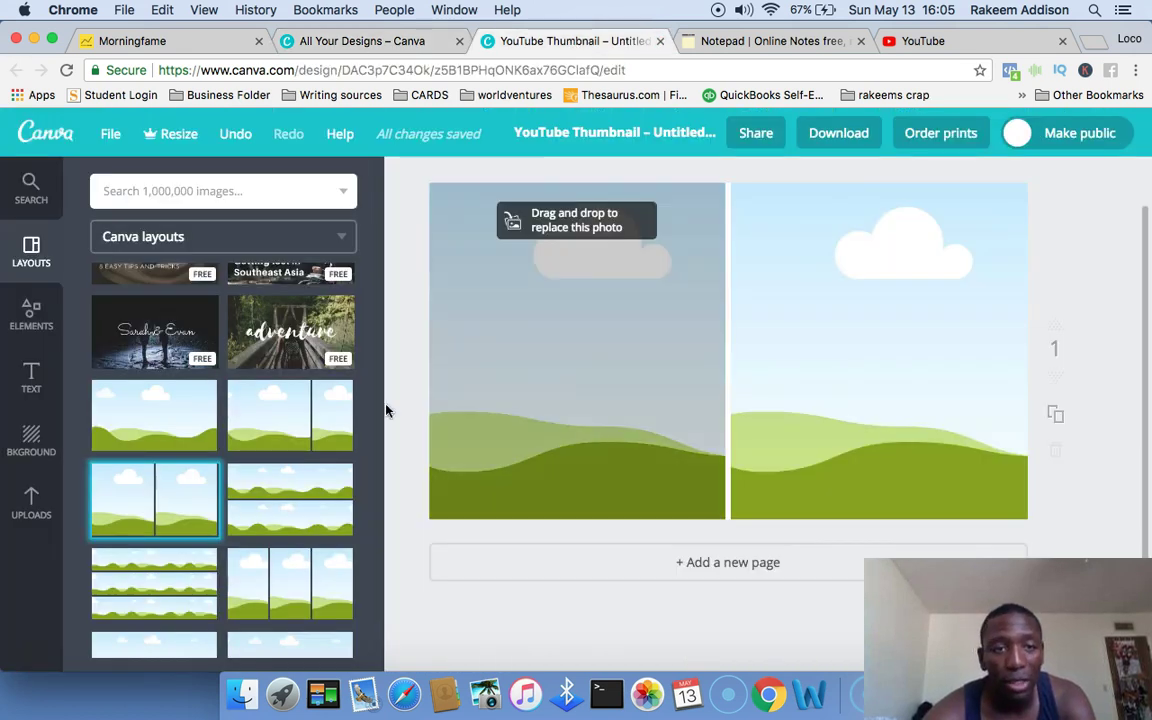
# - Fill the layout's left frame with the uploaded photo of the man in a white V-neck T-shirt looking sideways
pyautogui.click(33, 502)
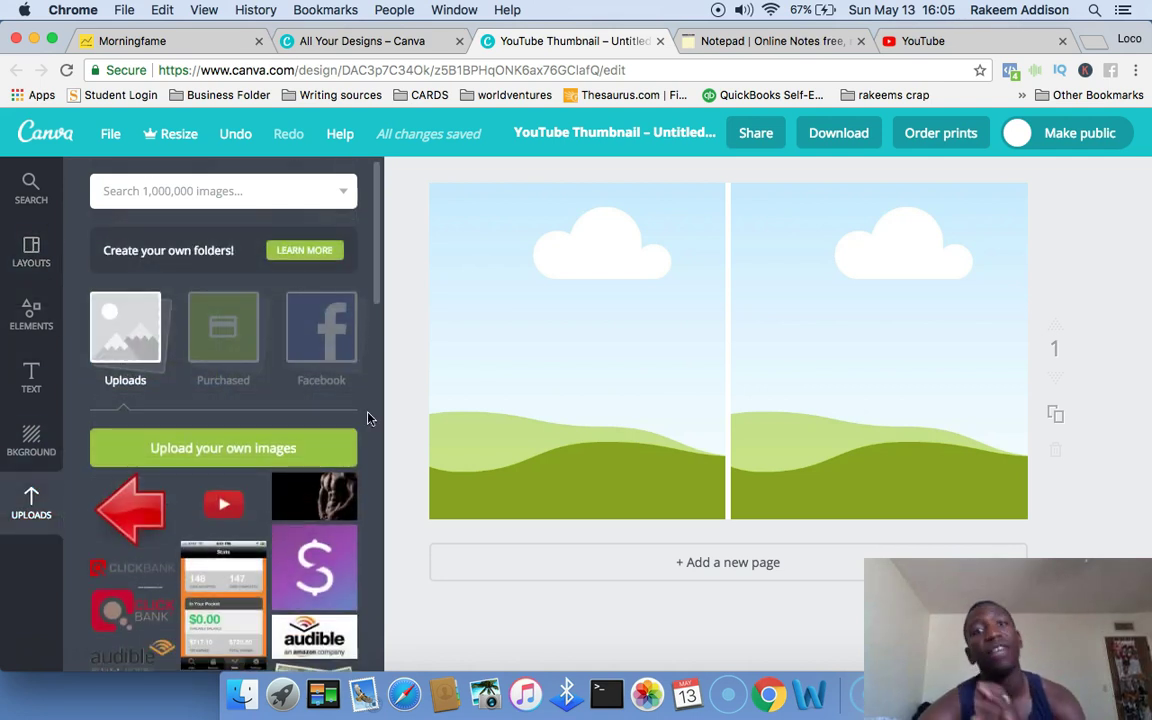
pyautogui.scroll(-15, 185, 594)
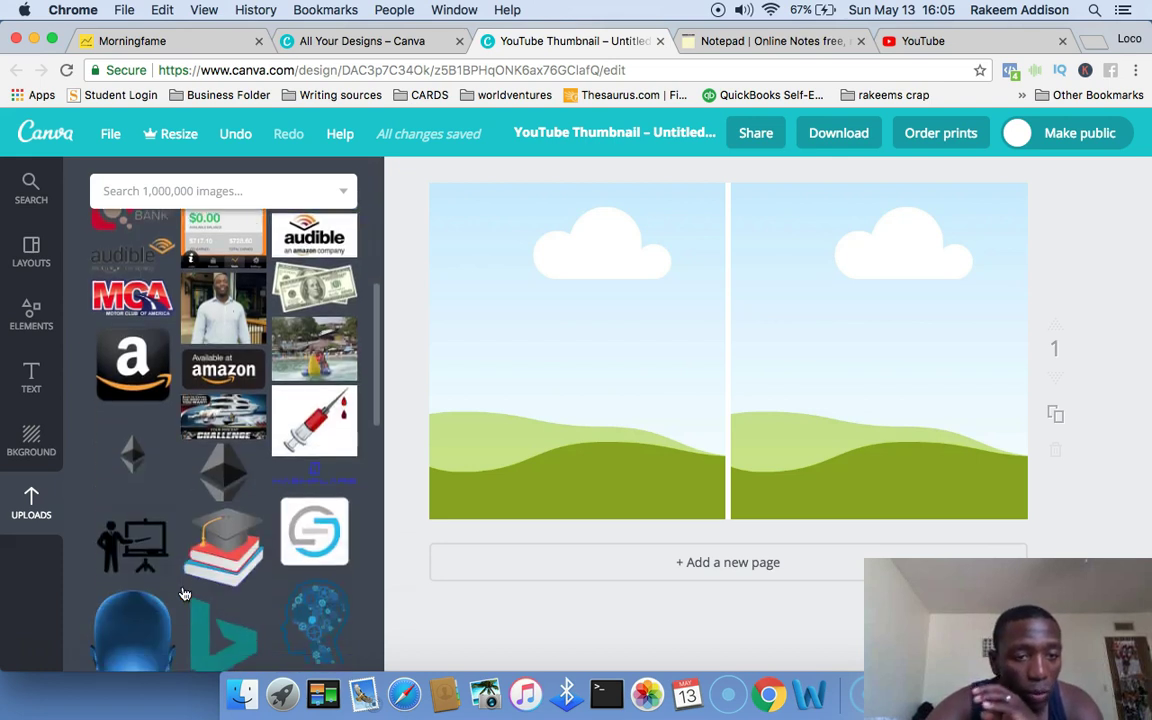
pyautogui.scroll(-15, 185, 594)
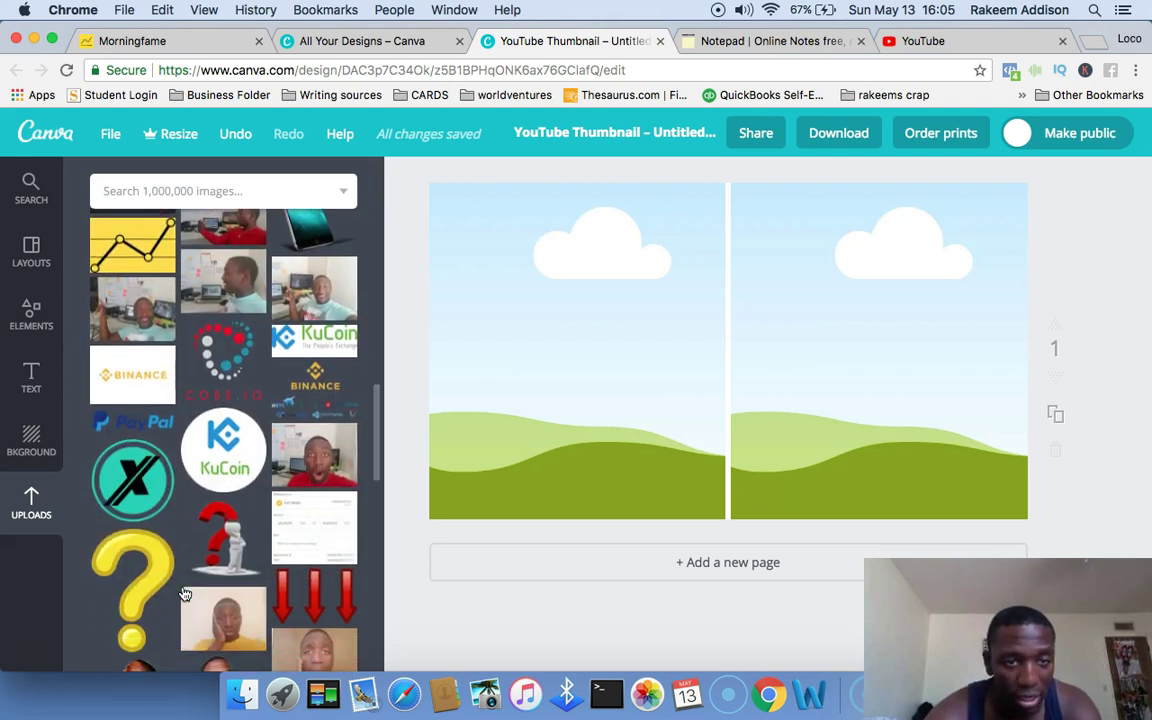
pyautogui.scroll(-15, 185, 594)
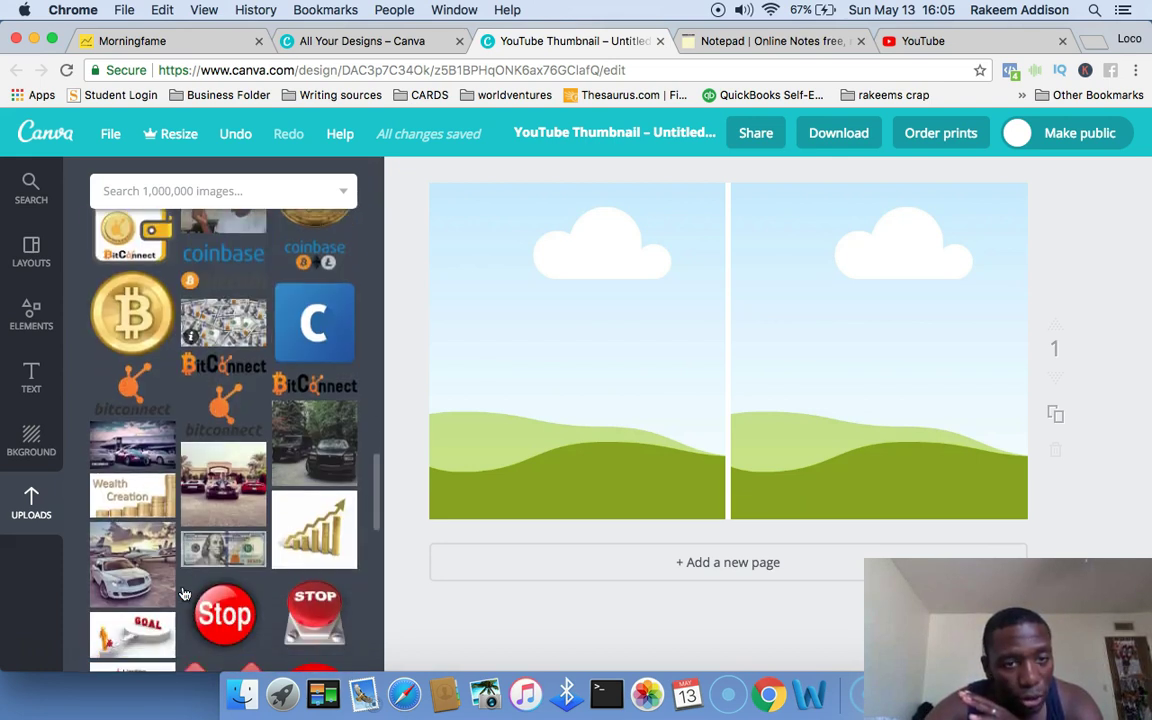
pyautogui.scroll(-15, 185, 594)
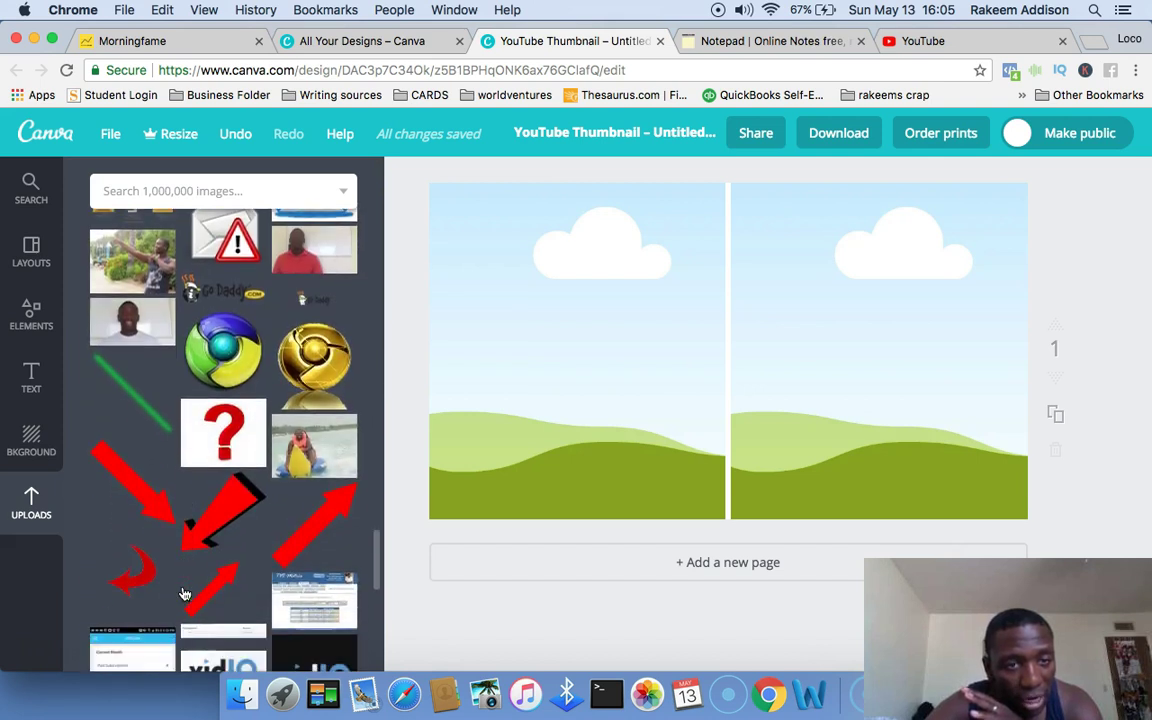
pyautogui.scroll(-15, 185, 594)
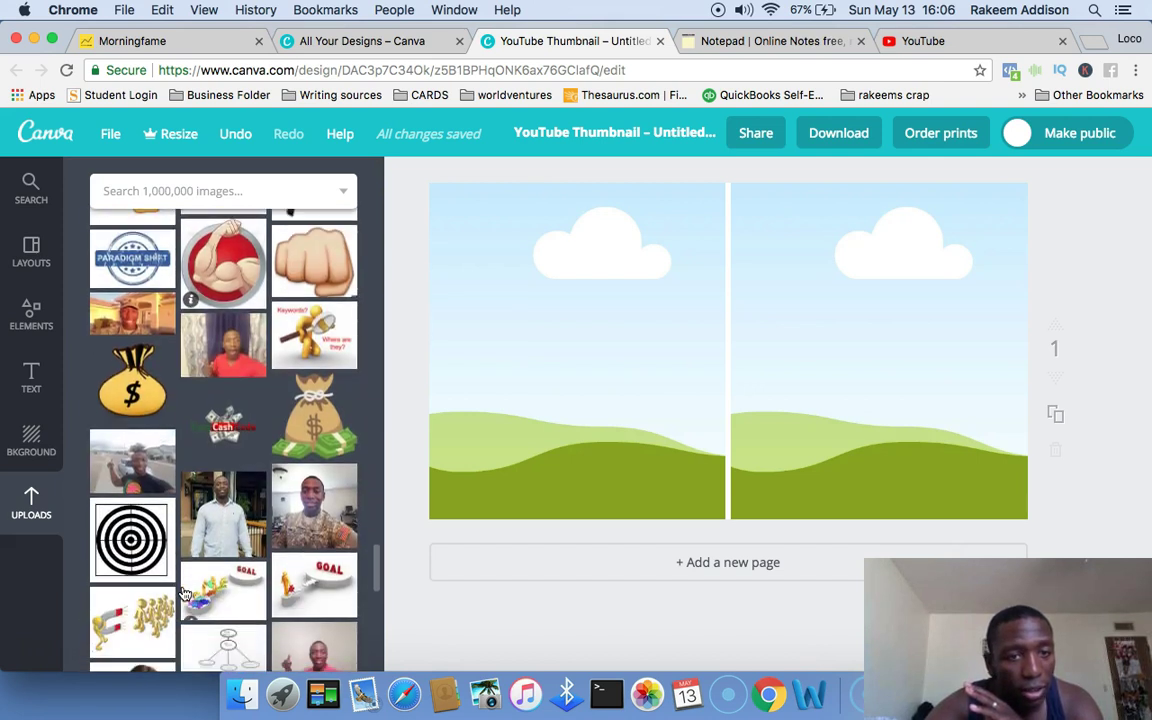
pyautogui.scroll(-10, 185, 594)
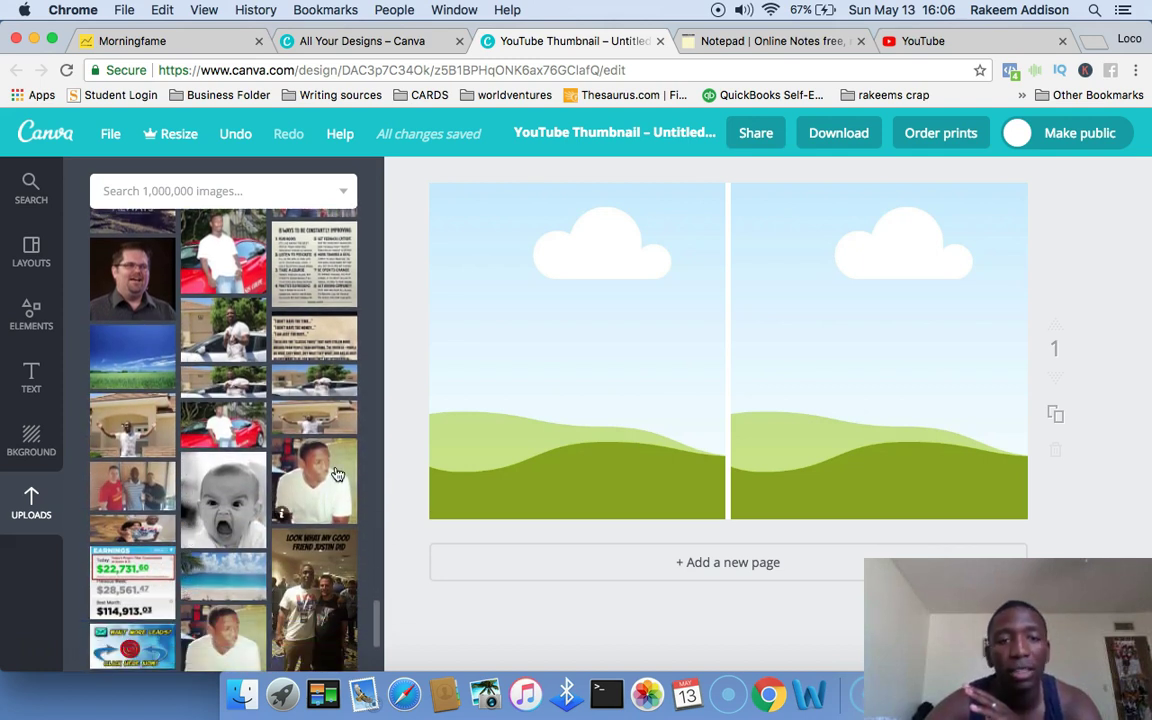
pyautogui.moveTo(337, 474); pyautogui.dragTo(717, 307)
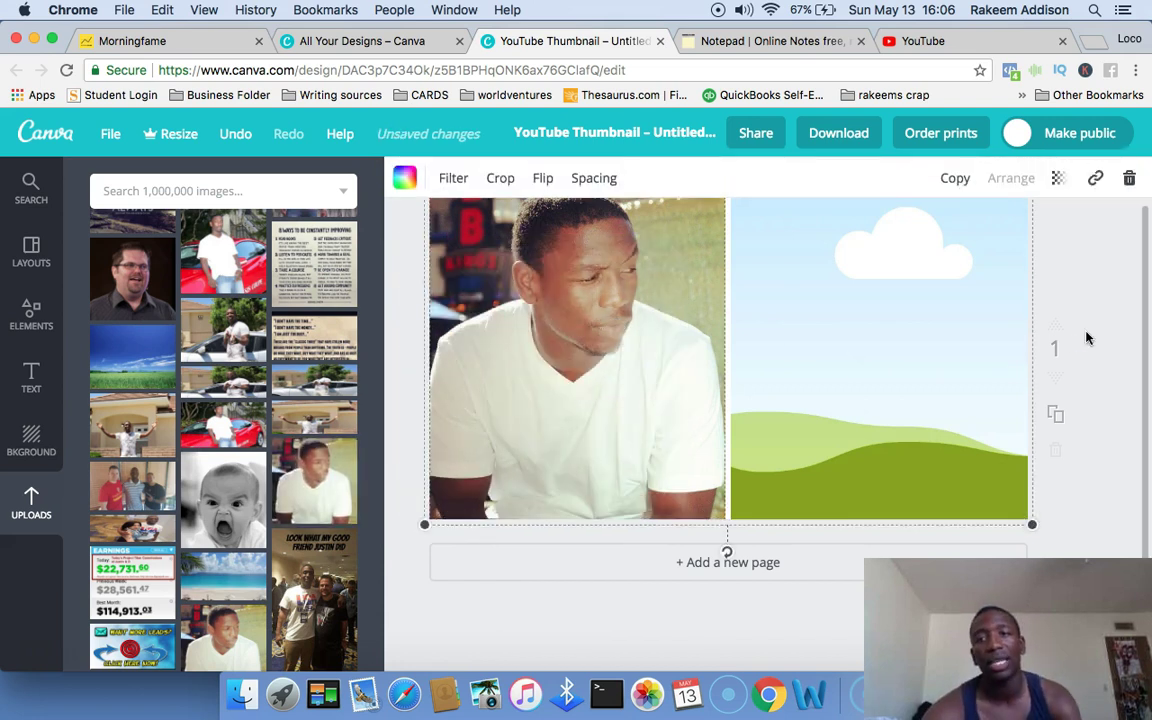
pyautogui.scroll(1, 1087, 338)
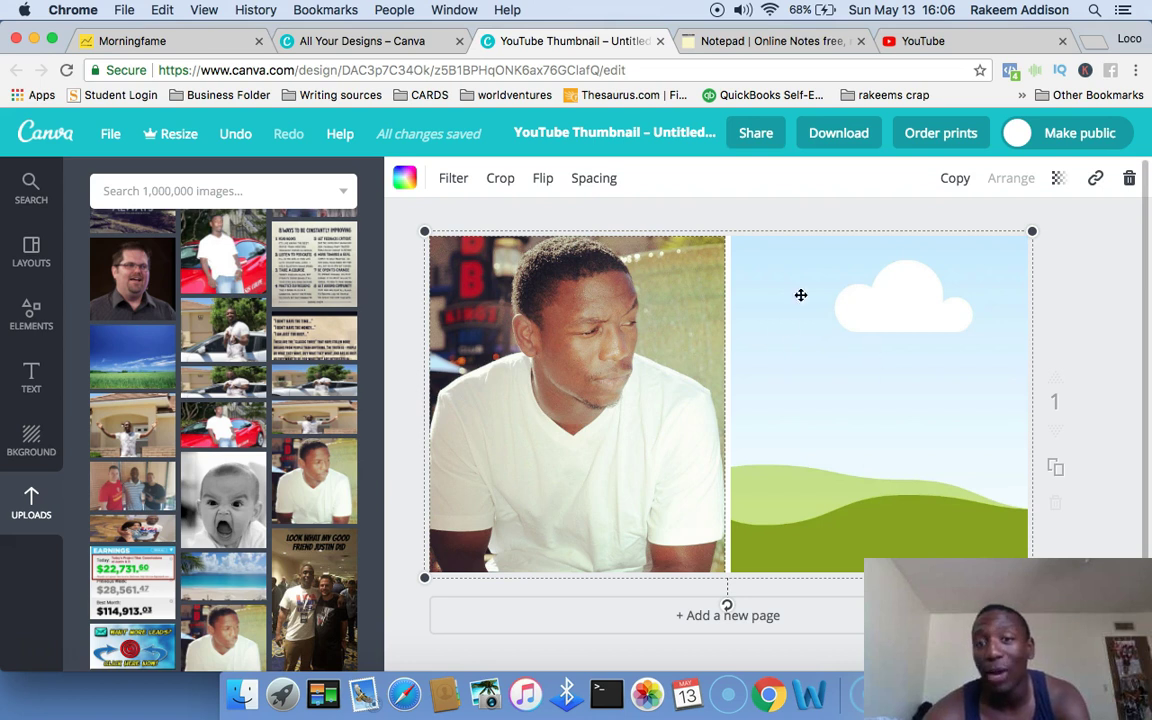
# - Fill the layout's right frame with the yellow from the default palette
pyautogui.click(914, 315)
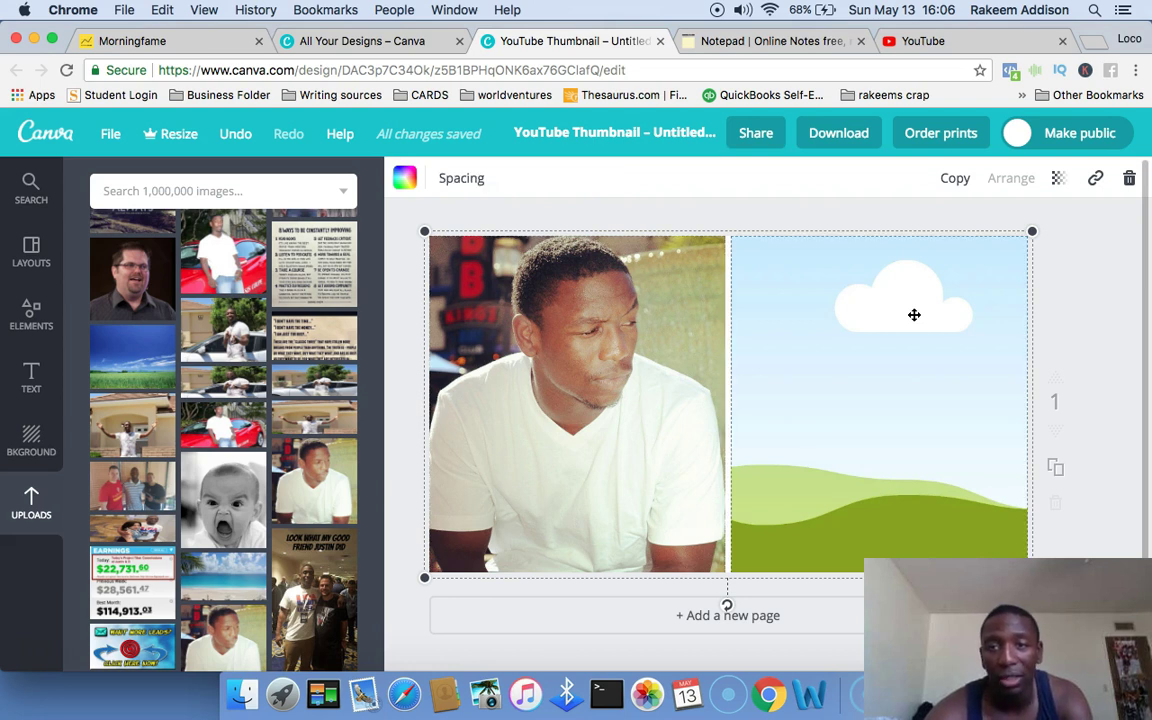
pyautogui.click(404, 178)
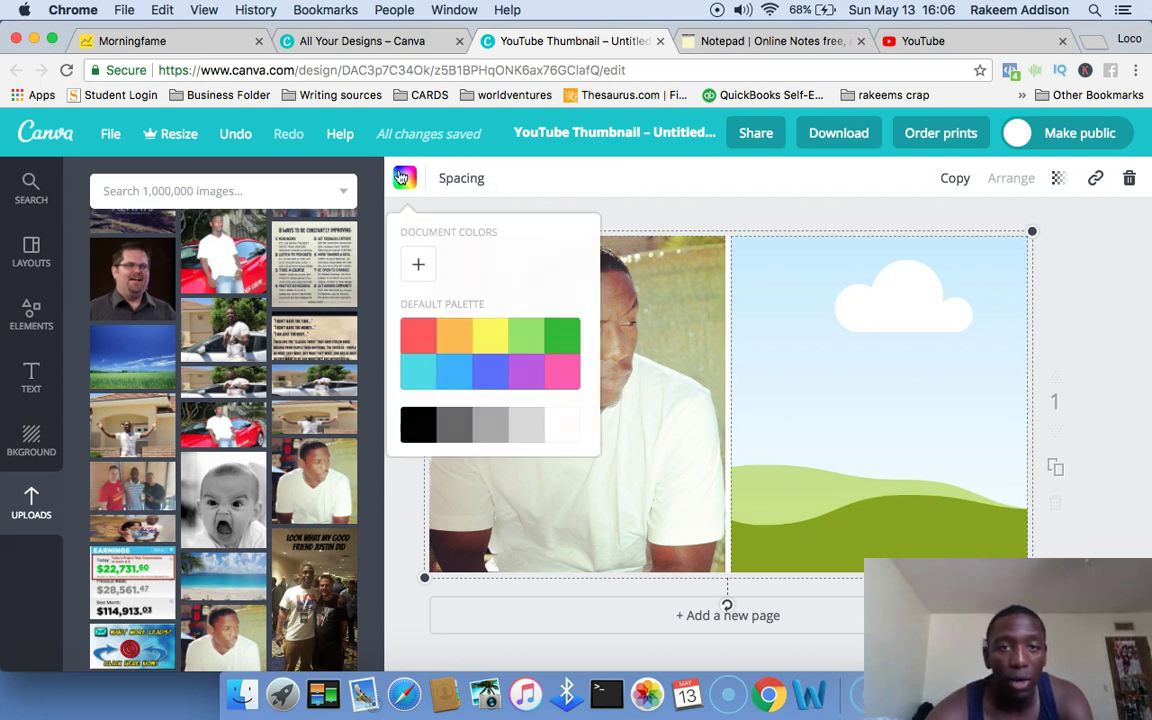
pyautogui.click(492, 335)
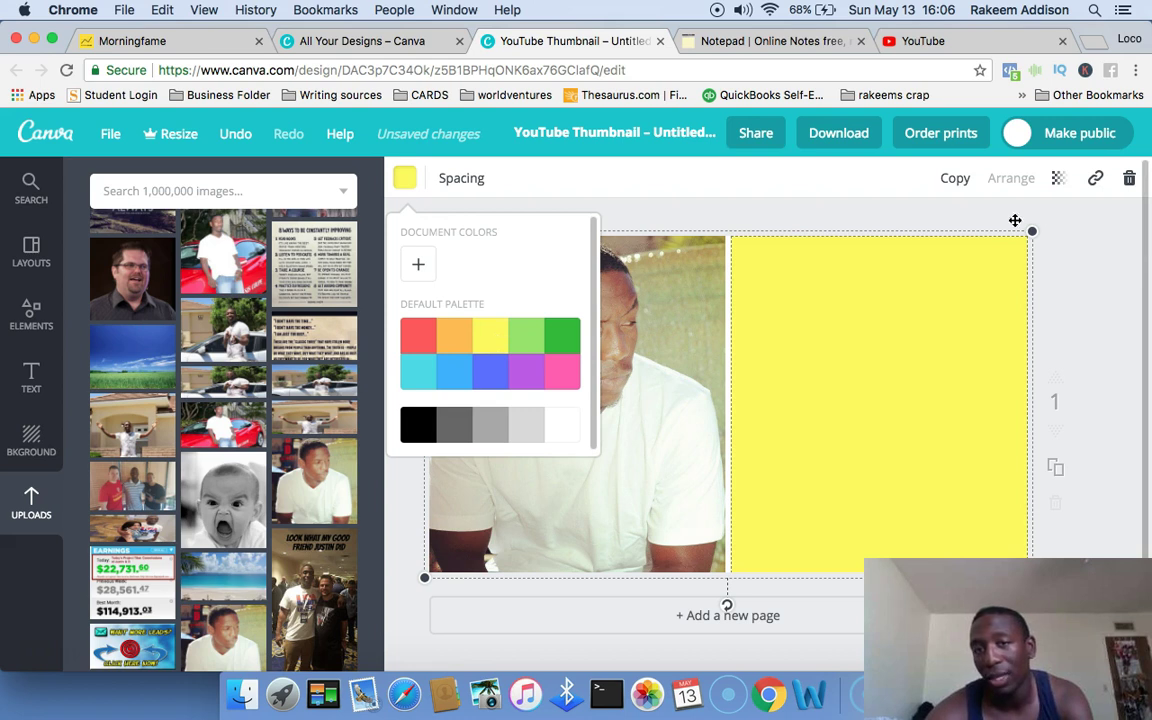
pyautogui.click(1090, 260)
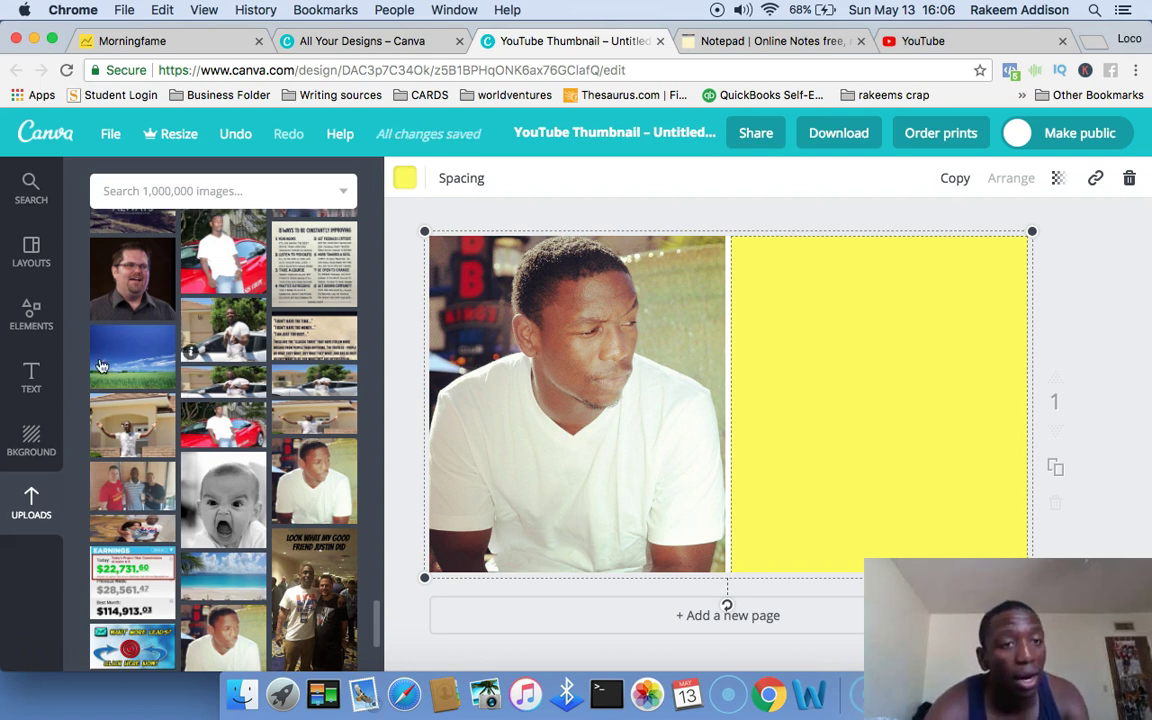
# - Add a heading text to the thumbnail and move it to the upper part of the yellow half
pyautogui.click(33, 373)
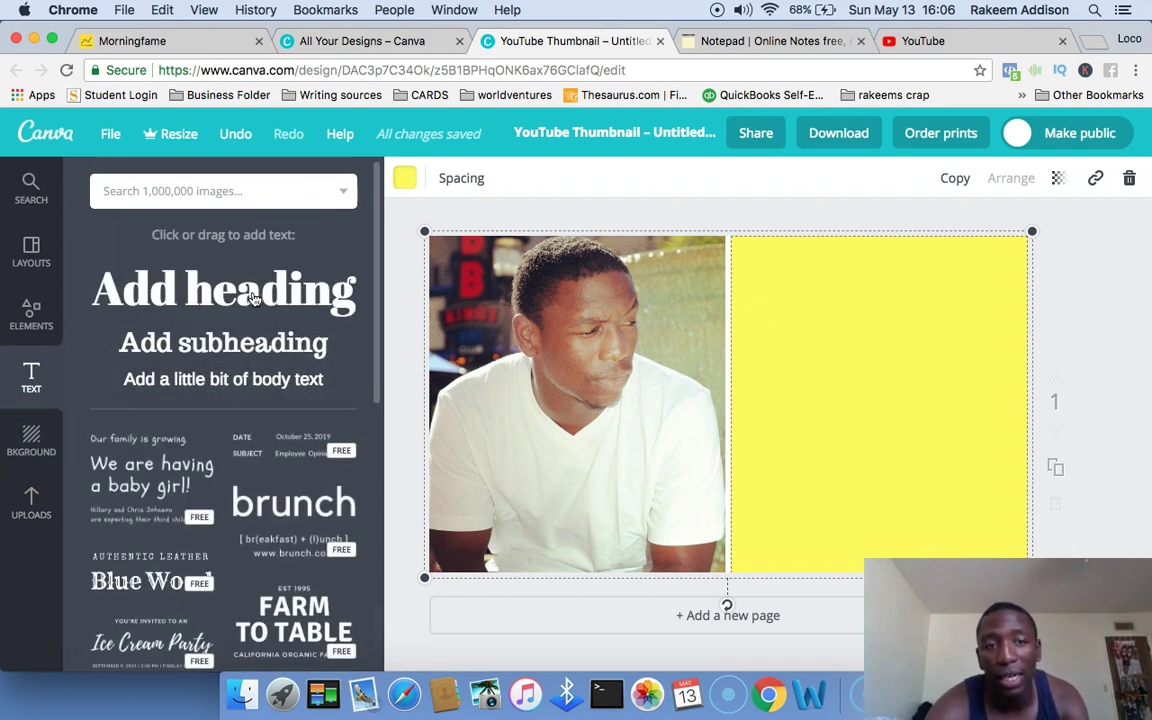
pyautogui.scroll(-10, 244, 470)
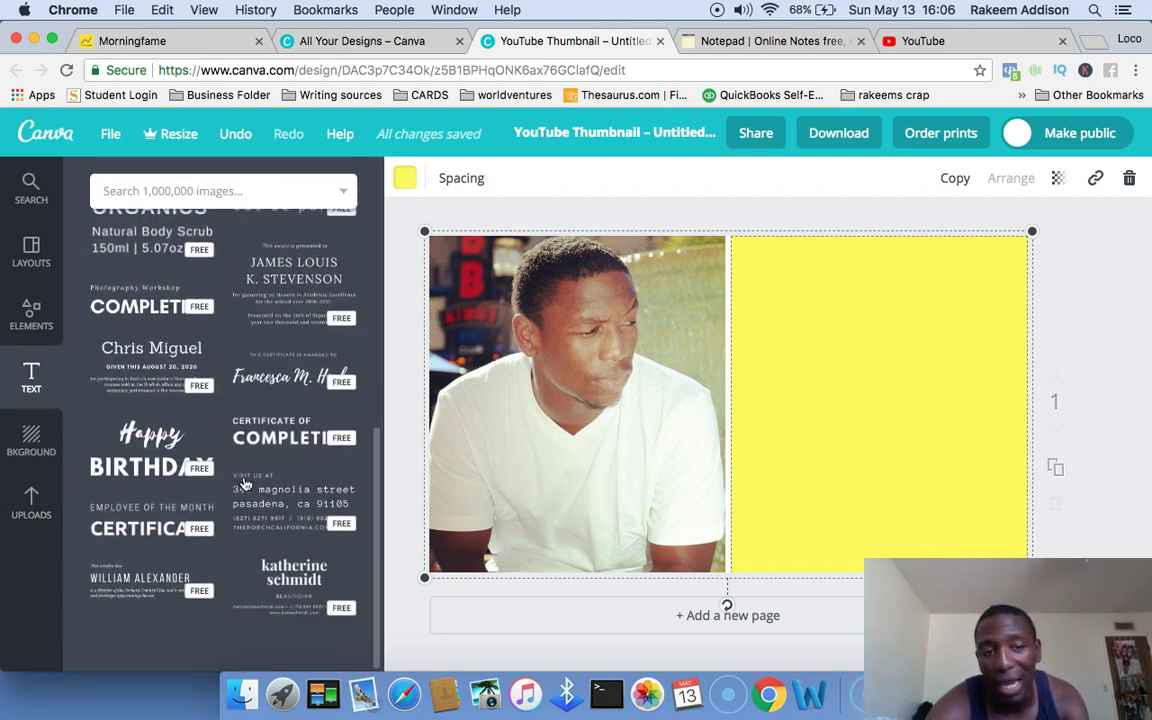
pyautogui.scroll(3, 244, 483)
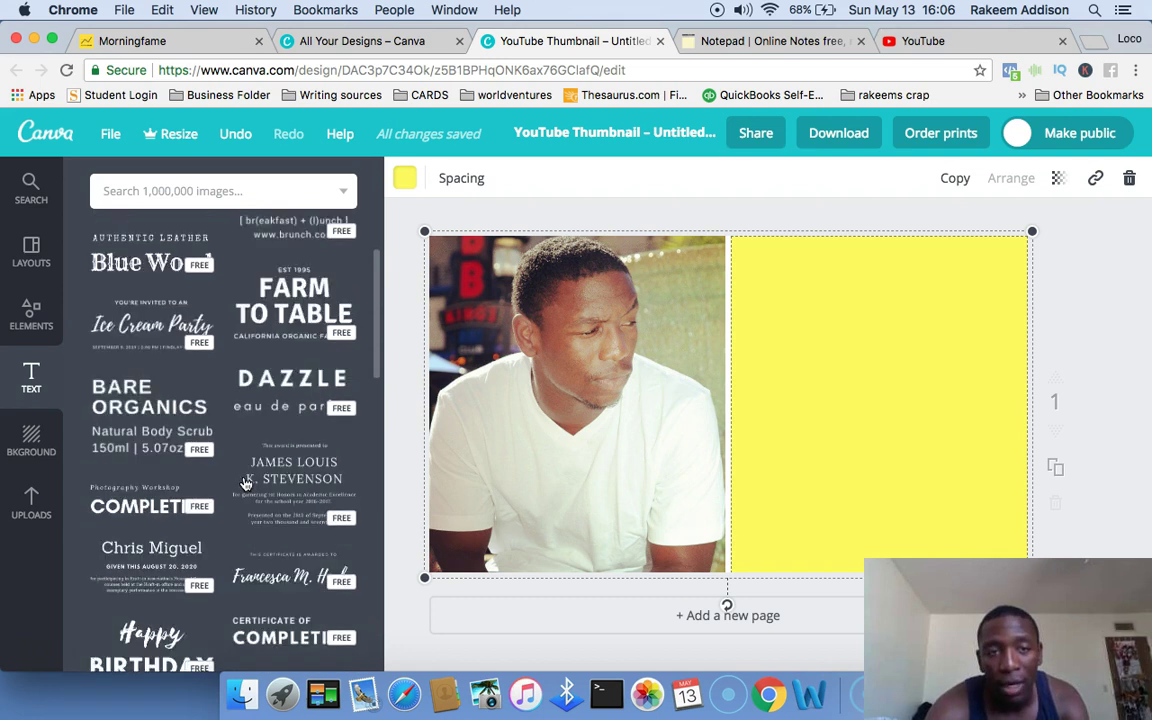
pyautogui.scroll(5, 245, 483)
pyautogui.click(253, 295)
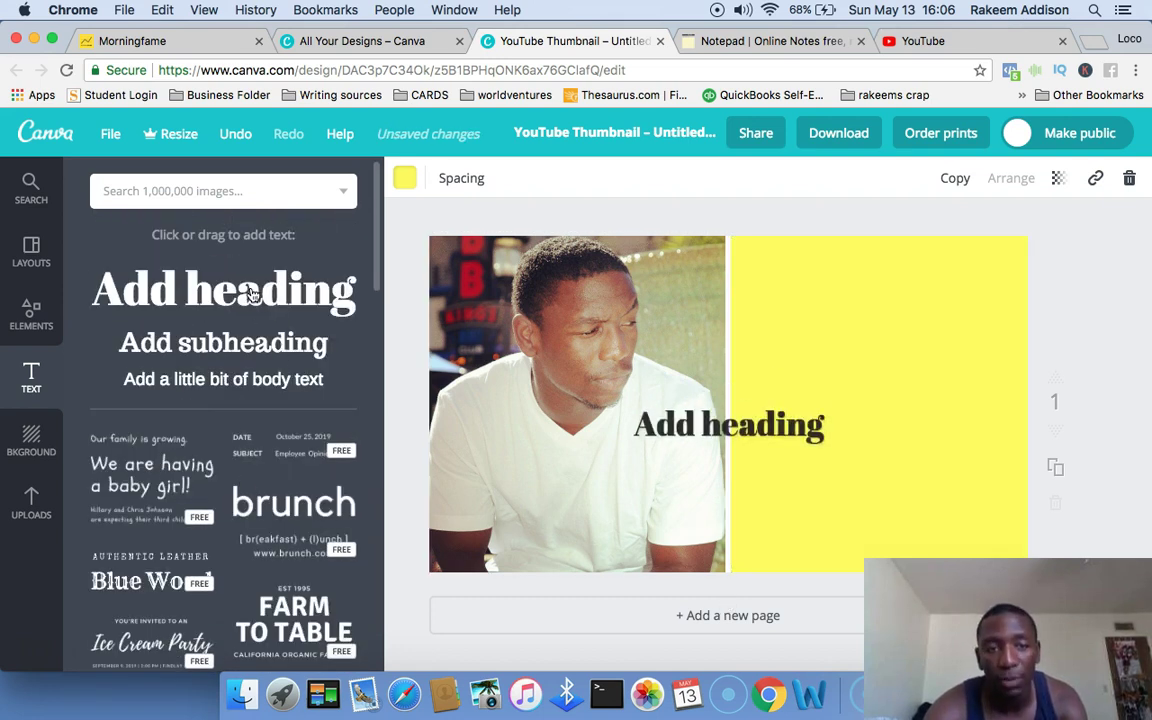
pyautogui.click(1010, 286)
pyautogui.click(741, 432)
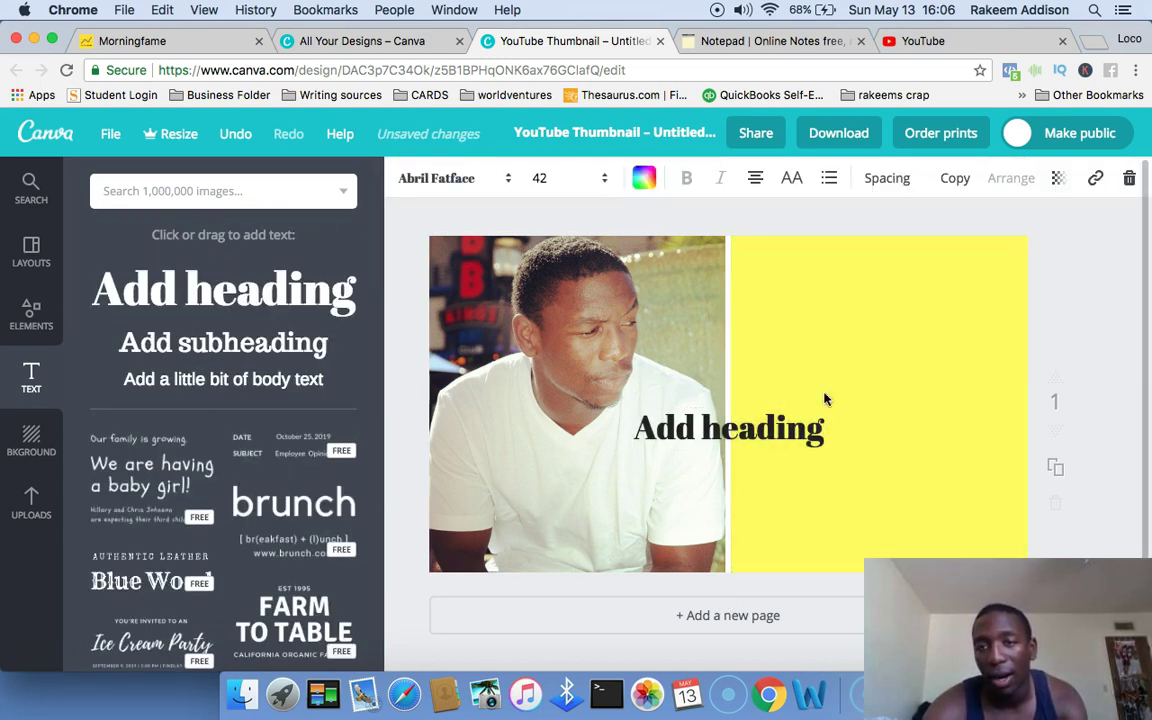
pyautogui.moveTo(741, 432); pyautogui.dragTo(888, 279)
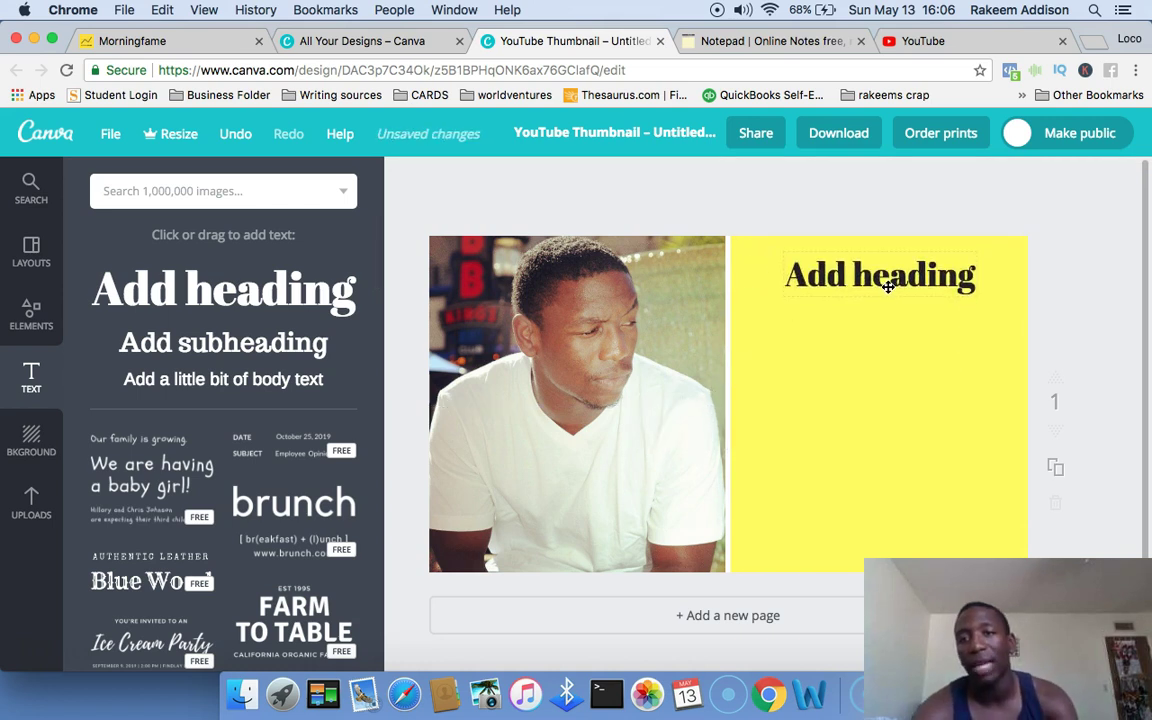
# - Clear the placeholder wording from the heading on the yellow half of the thumbnail
pyautogui.click(888, 279)
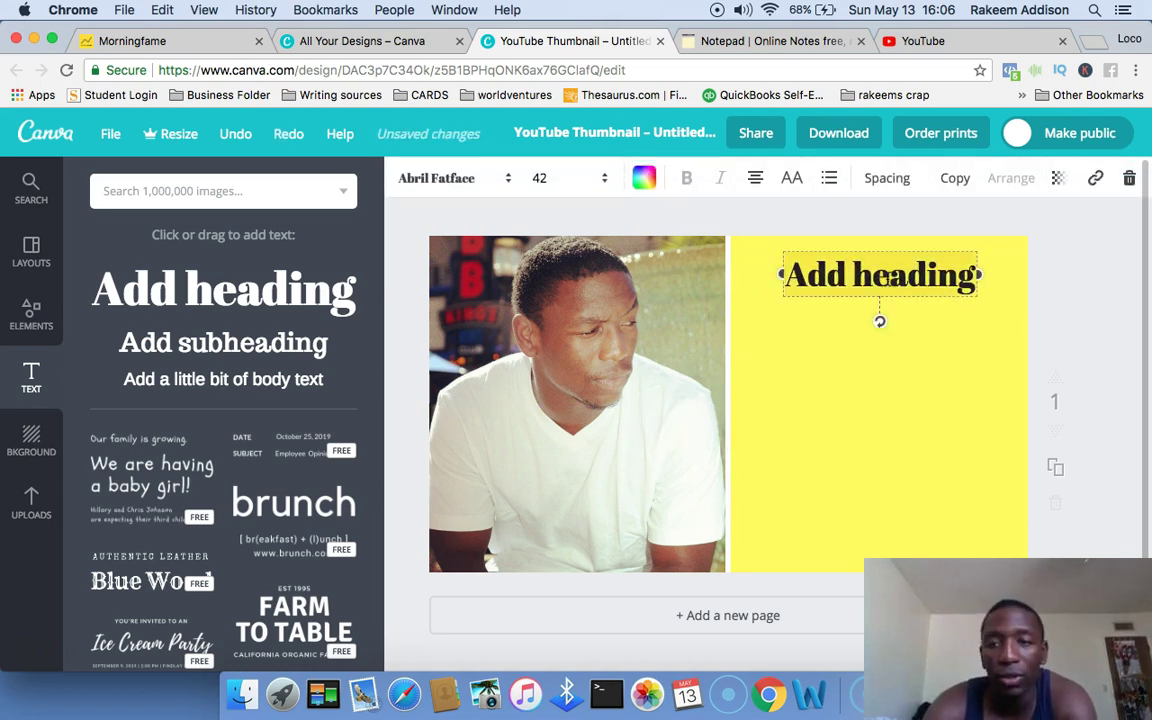
pyautogui.click(888, 279)
pyautogui.press('BackSpace')
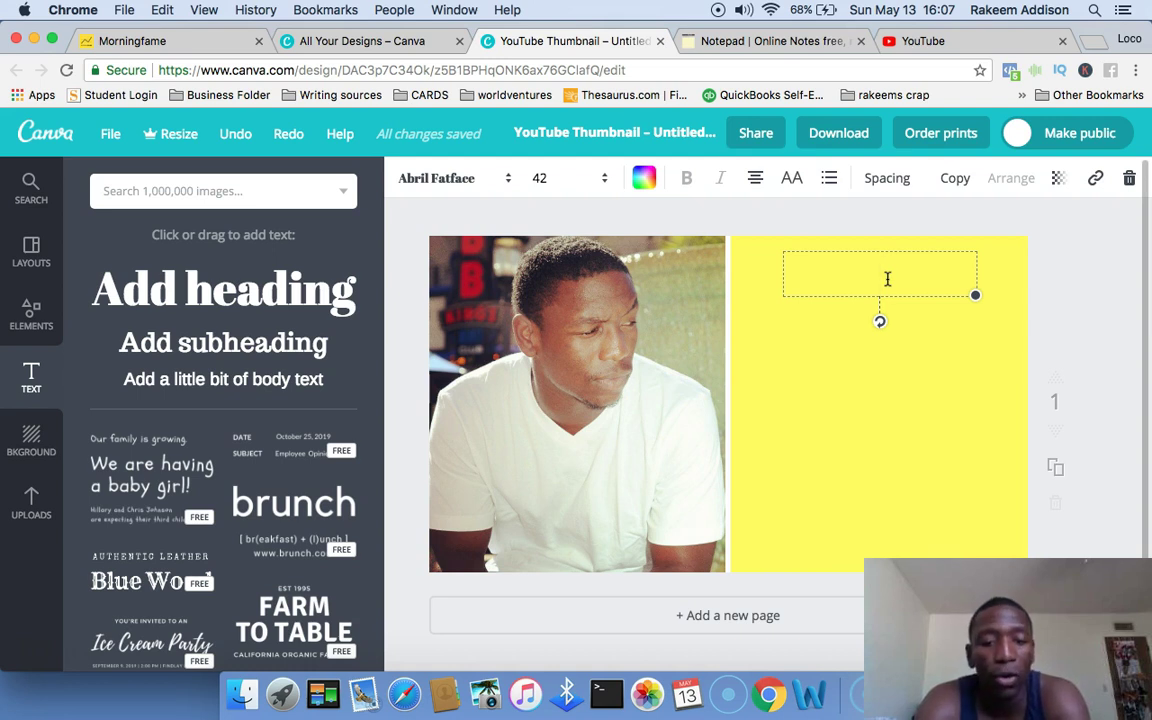
# - Try "Is XXX Legit" as the heading text and clear it again
pyautogui.write('Is')
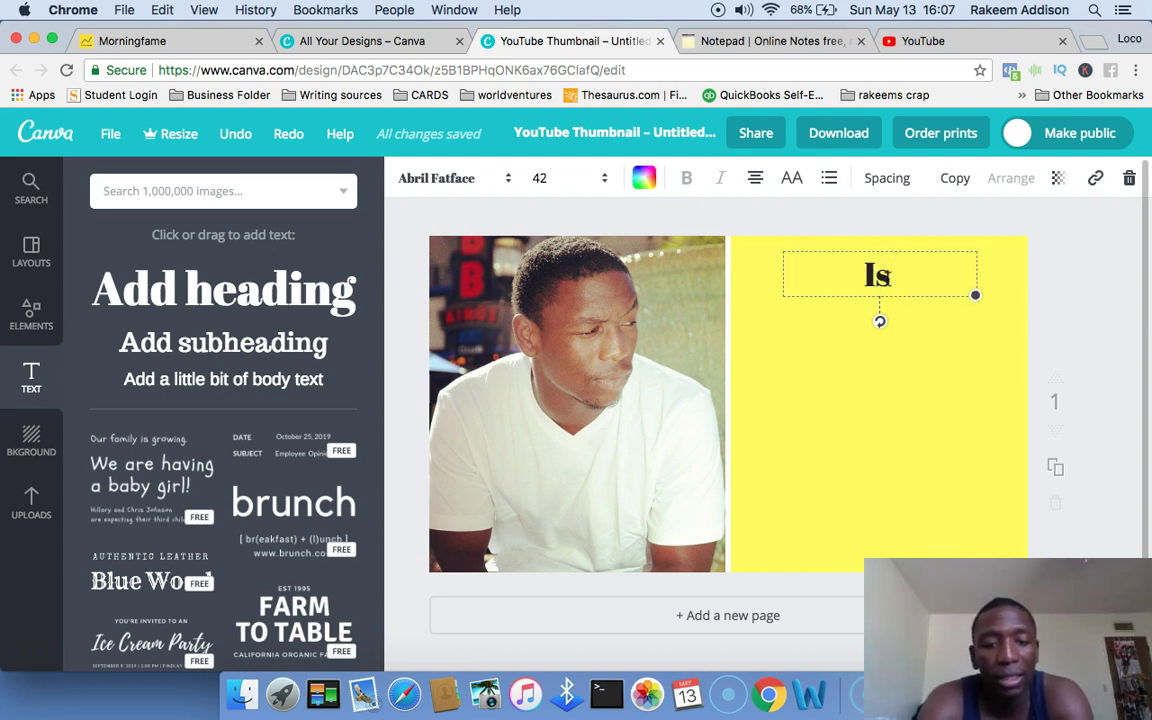
pyautogui.write(' XXX')
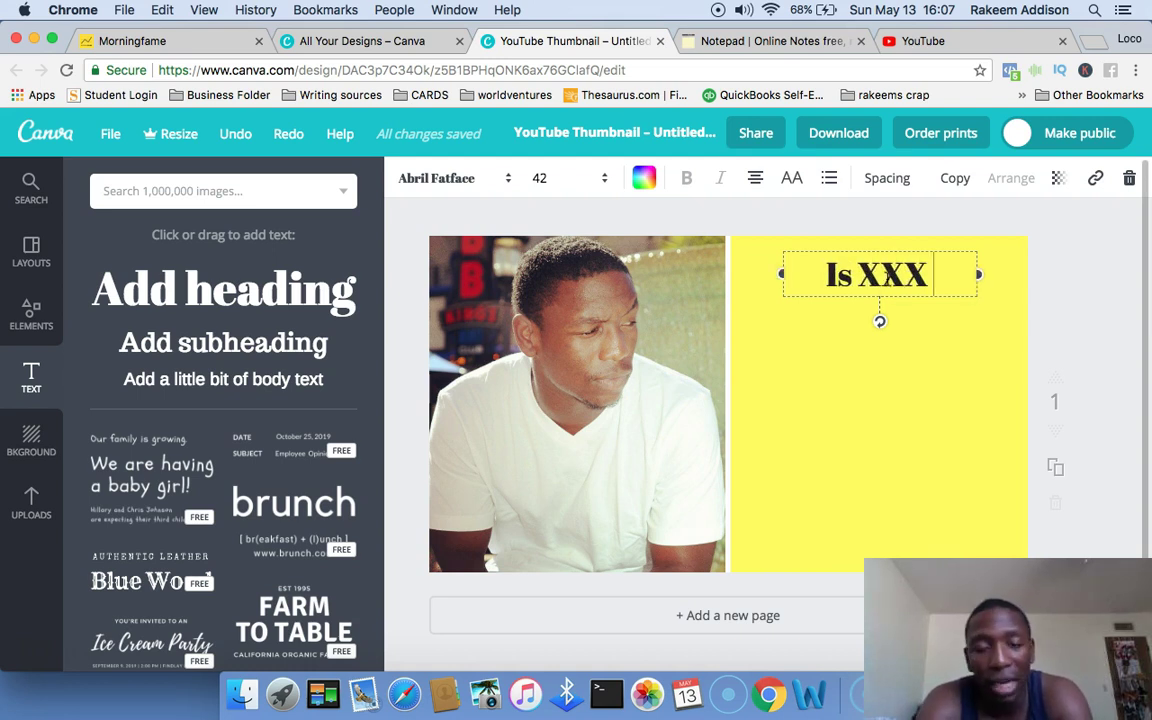
pyautogui.write(' Legit')
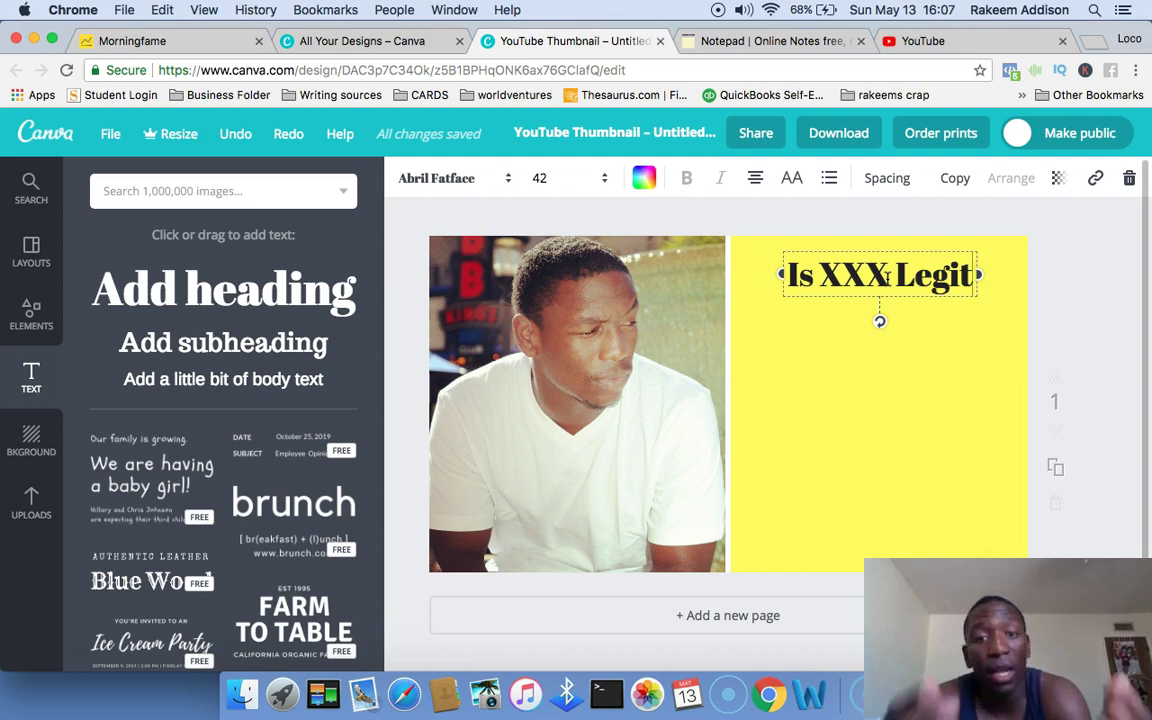
pyautogui.press('BackSpace')
pyautogui.press('BackSpace')
pyautogui.press('BackSpace')
pyautogui.press('BackSpace')
pyautogui.press('BackSpace')
pyautogui.press('BackSpace')
pyautogui.press('BackSpace')
pyautogui.press('BackSpace')
pyautogui.press('BackSpace')
pyautogui.press('BackSpace')
pyautogui.press('BackSpace')
pyautogui.press('BackSpace')
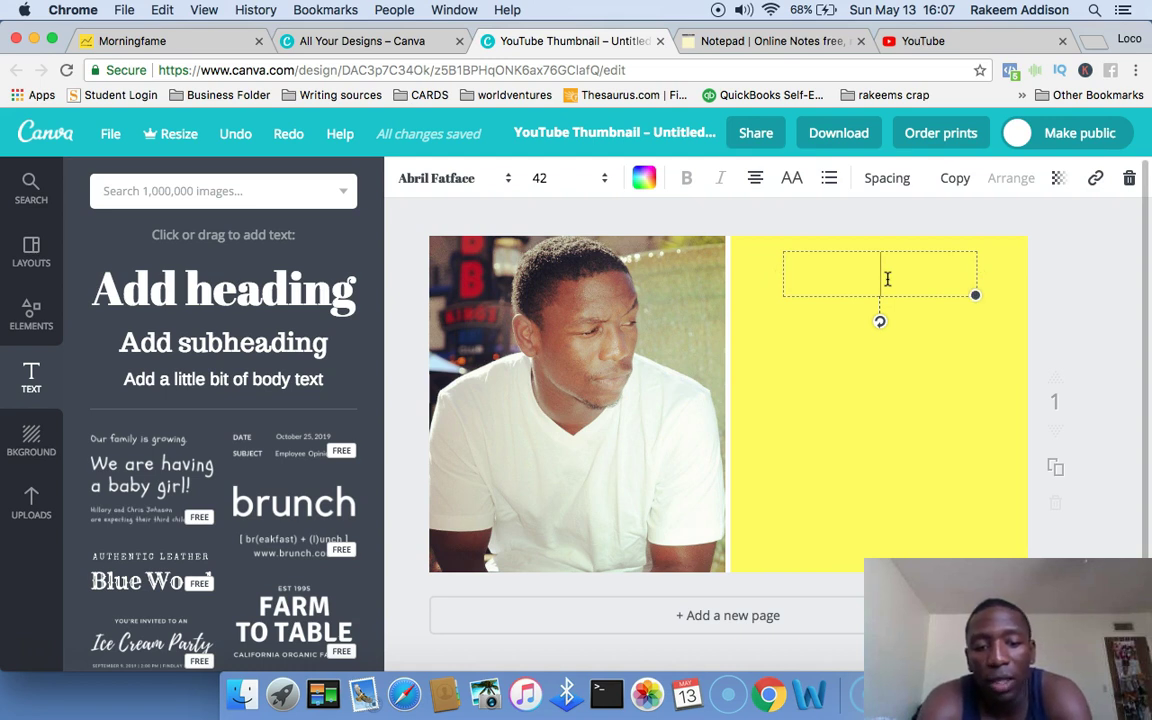
# - Enter "Make $200 Per Day Using This Strategy" as the heading text on the yellow half
pyautogui.write('H')
pyautogui.press('BackSpace')
pyautogui.write('Make ')
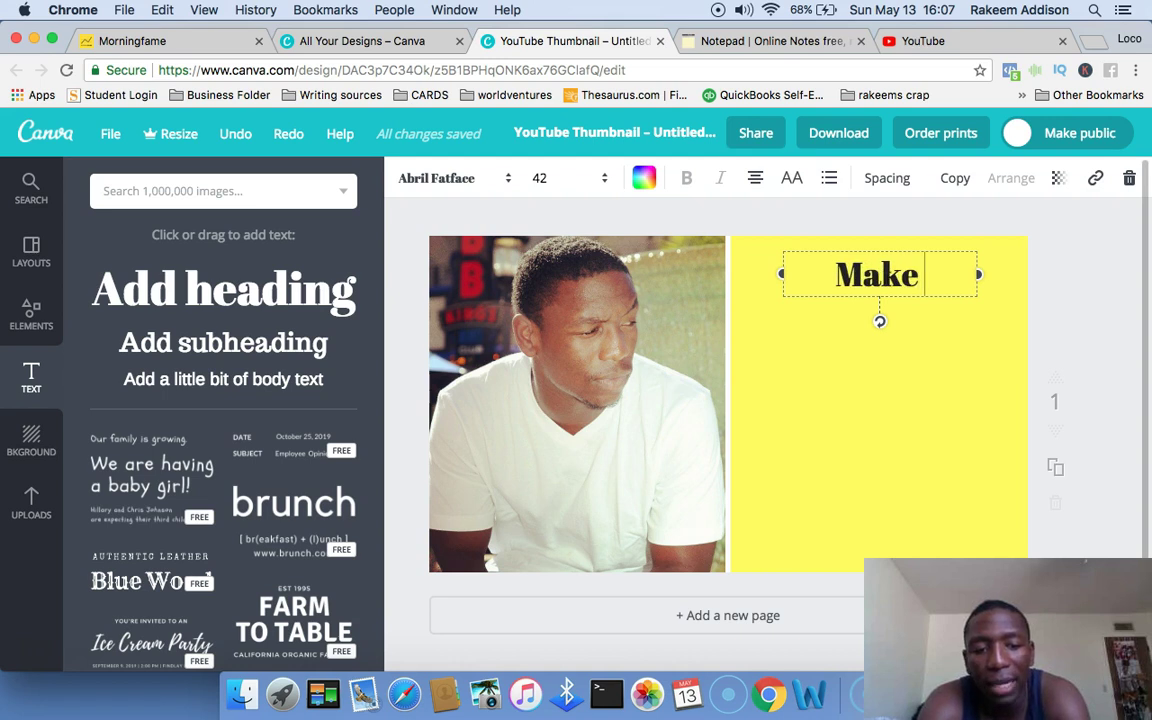
pyautogui.write('$200 Pe')
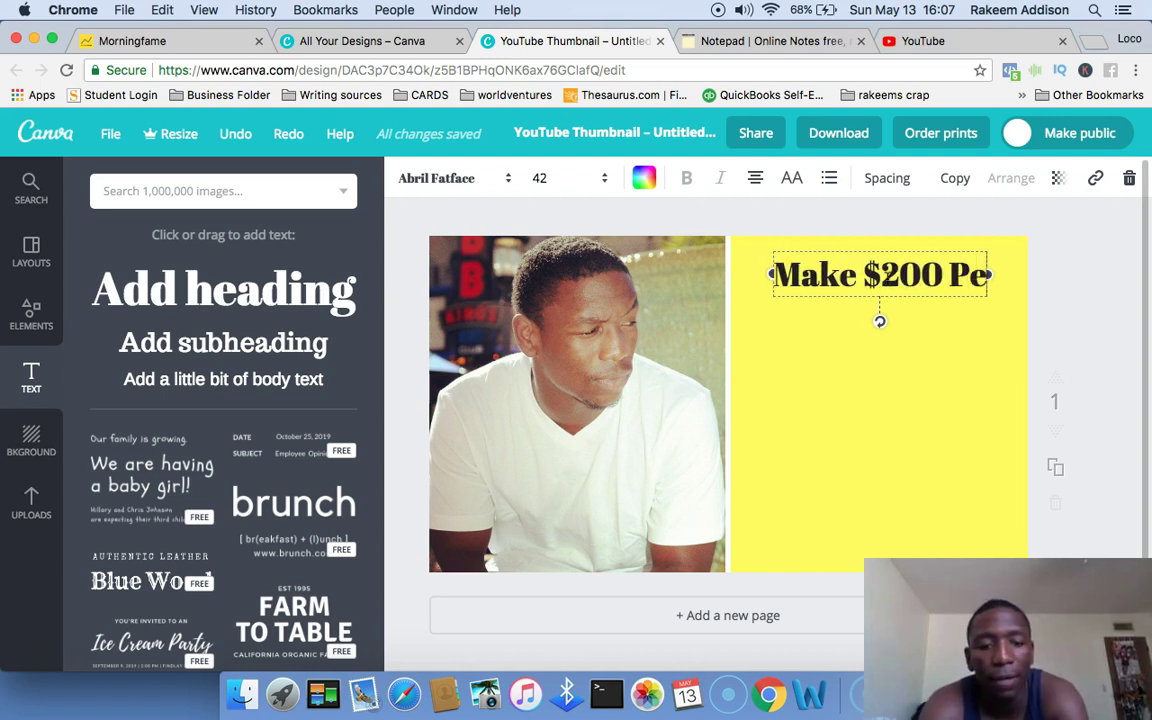
pyautogui.write('r Day U')
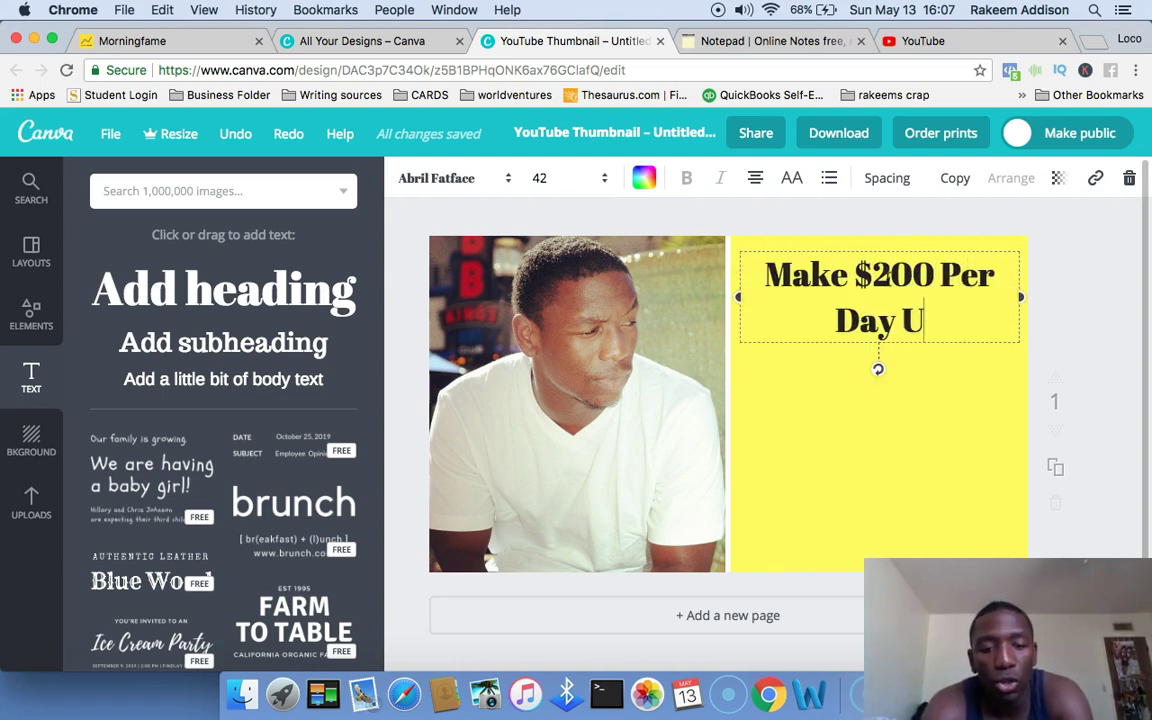
pyautogui.write('sing This S')
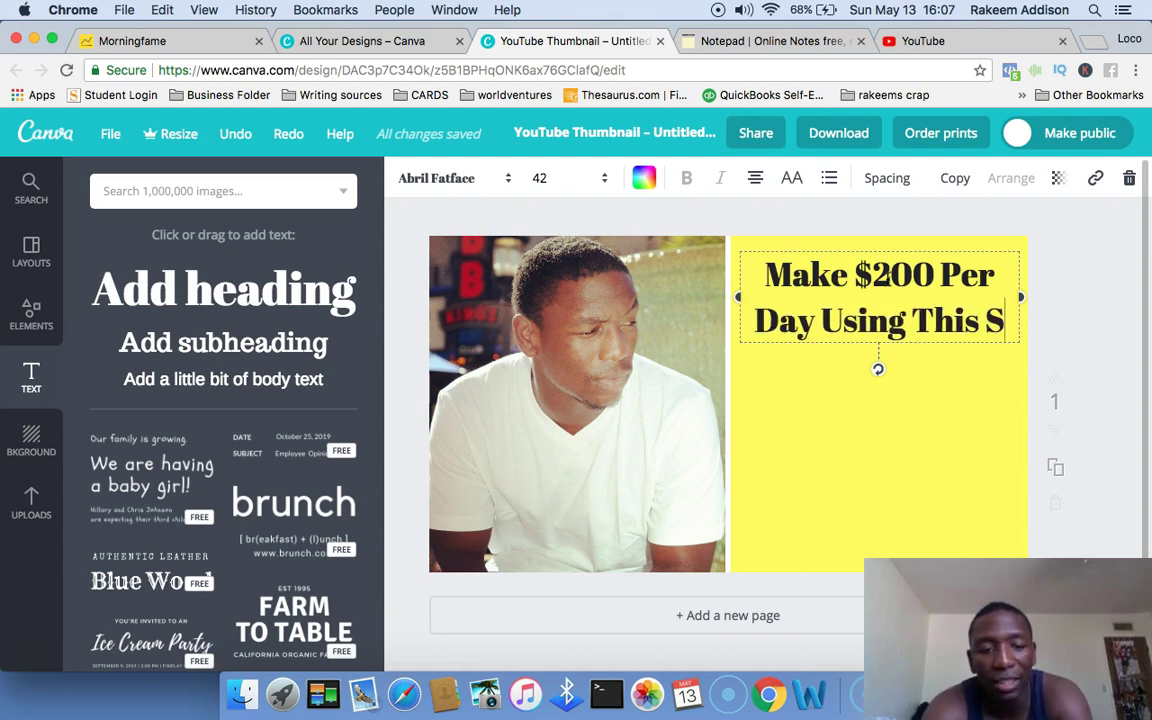
pyautogui.write('trategy')
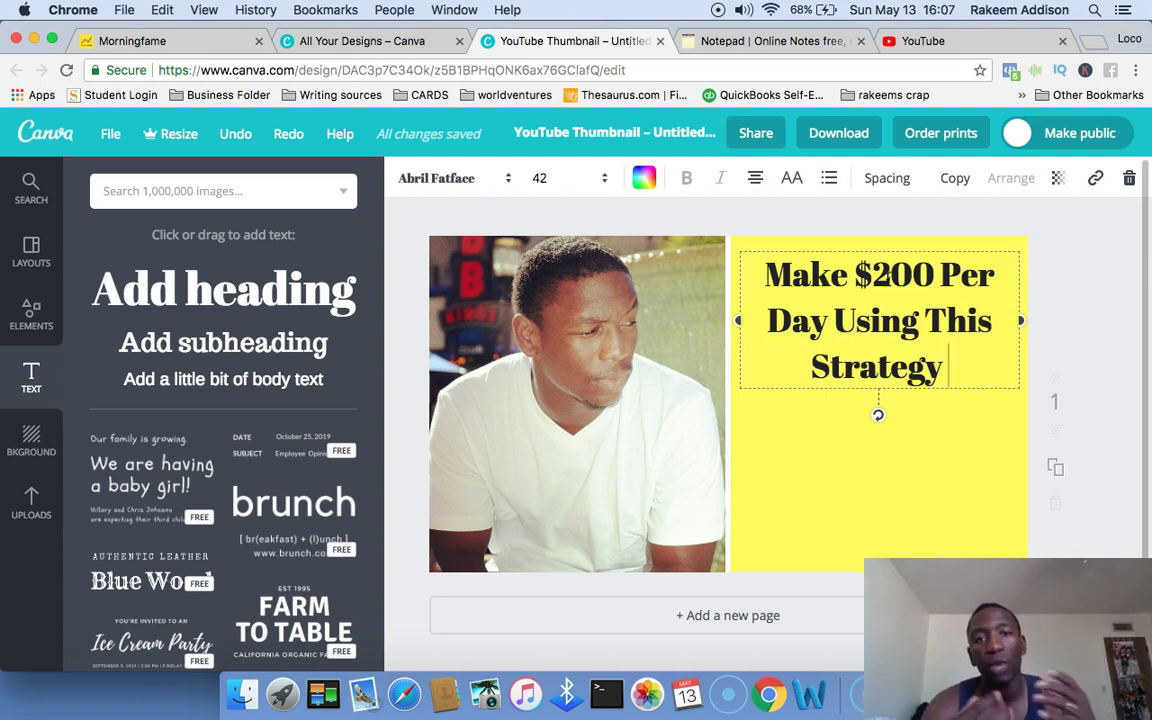
# - Look over the custom thumbnail tips in the online notepad and return to the thumbnail design in Canva
pyautogui.click(790, 41)
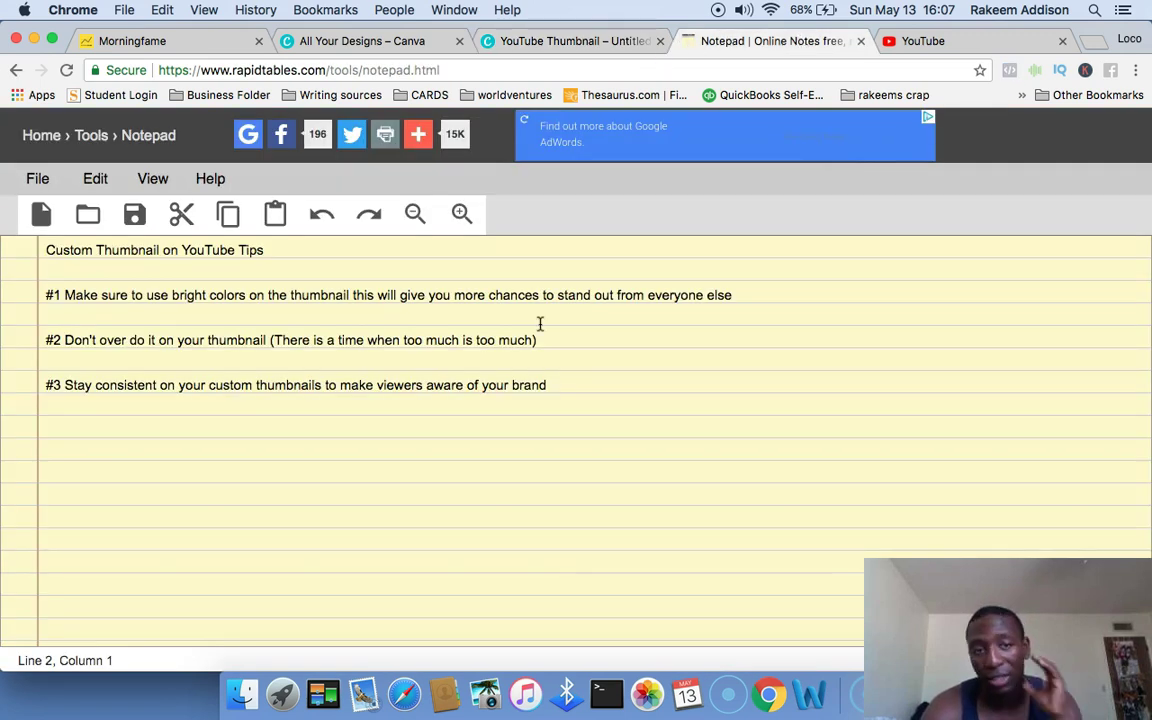
pyautogui.click(526, 40)
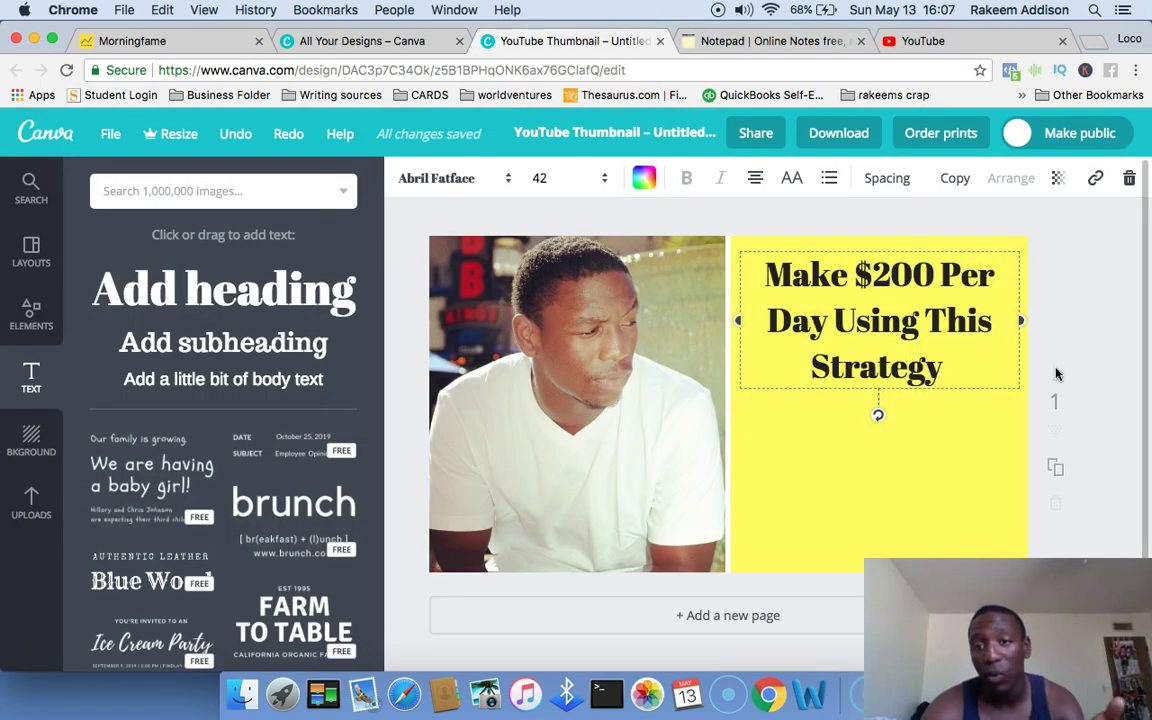